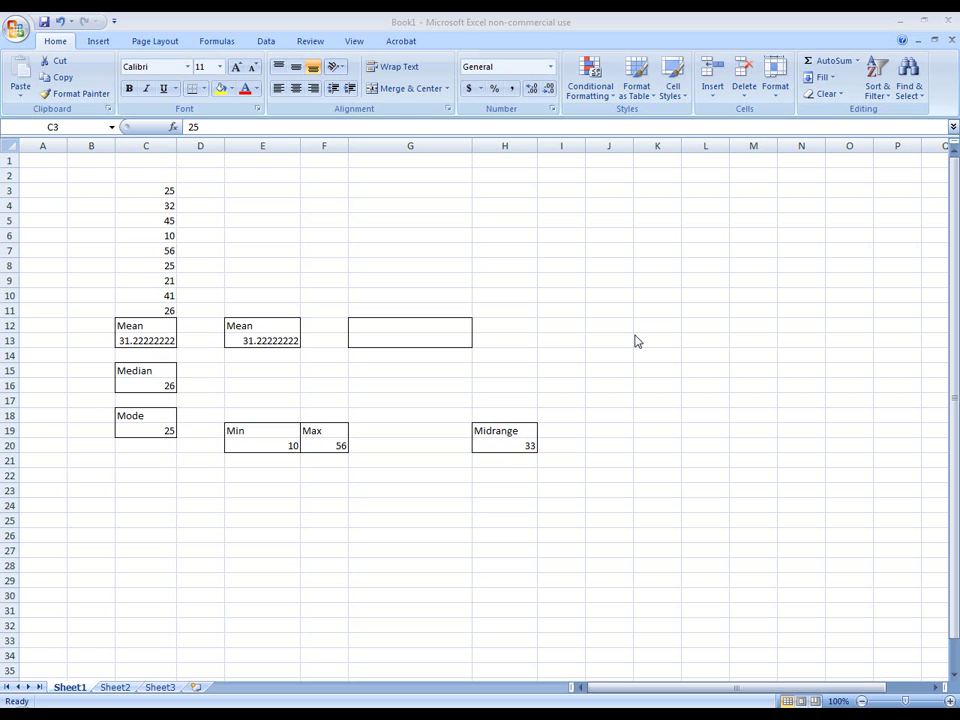
# Enter the label "70th Percentile" in cell G12.
pyautogui.click(378, 323)
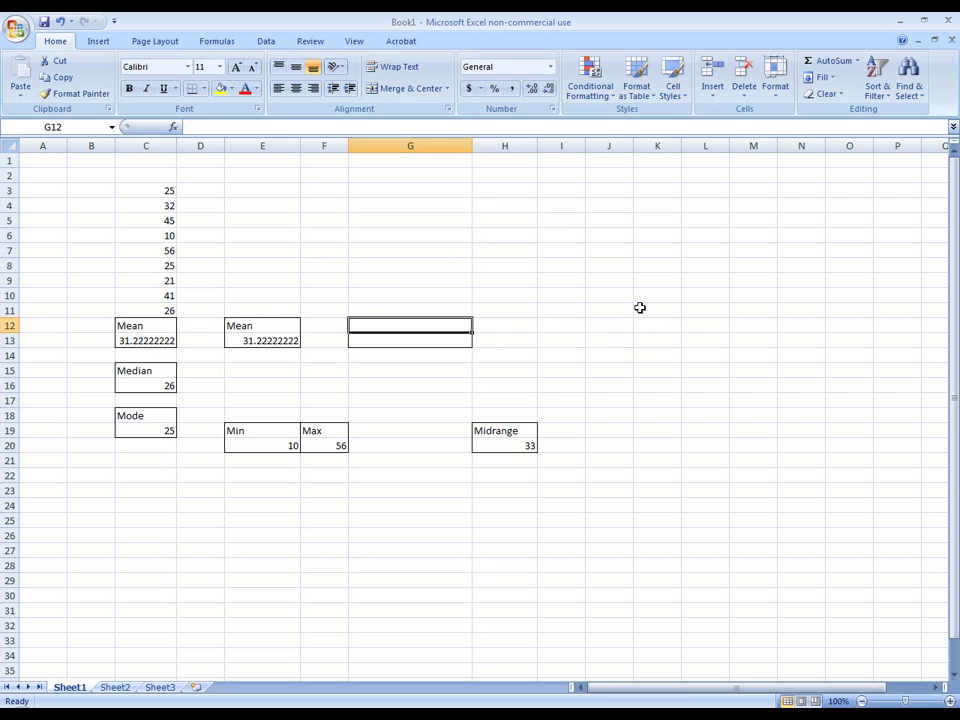
pyautogui.write('709')
pyautogui.press('BackSpace')
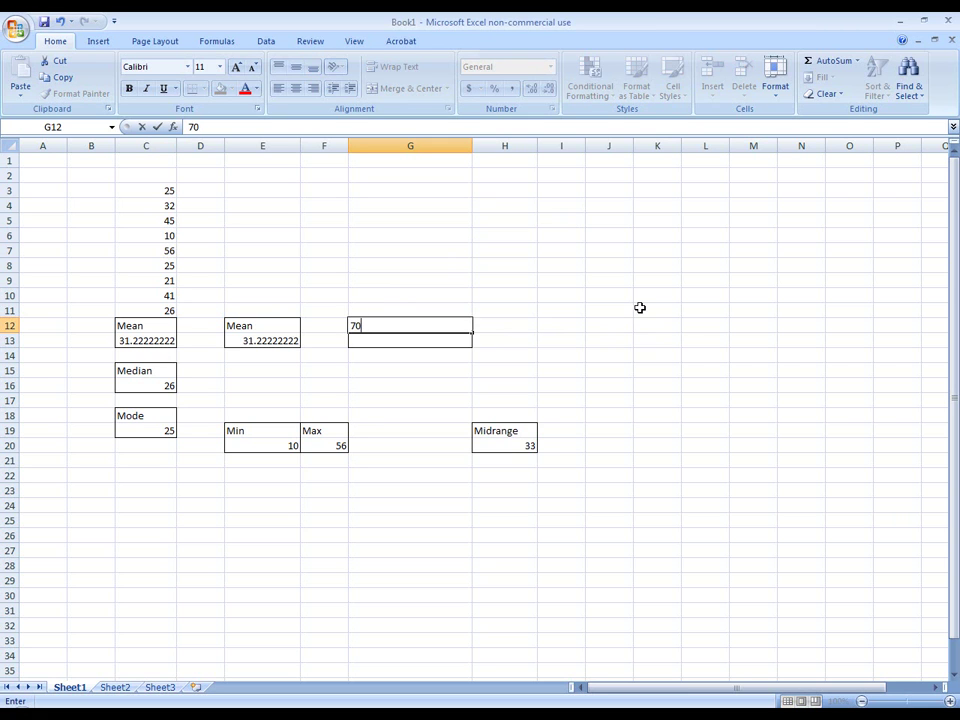
pyautogui.write('th Percentile')
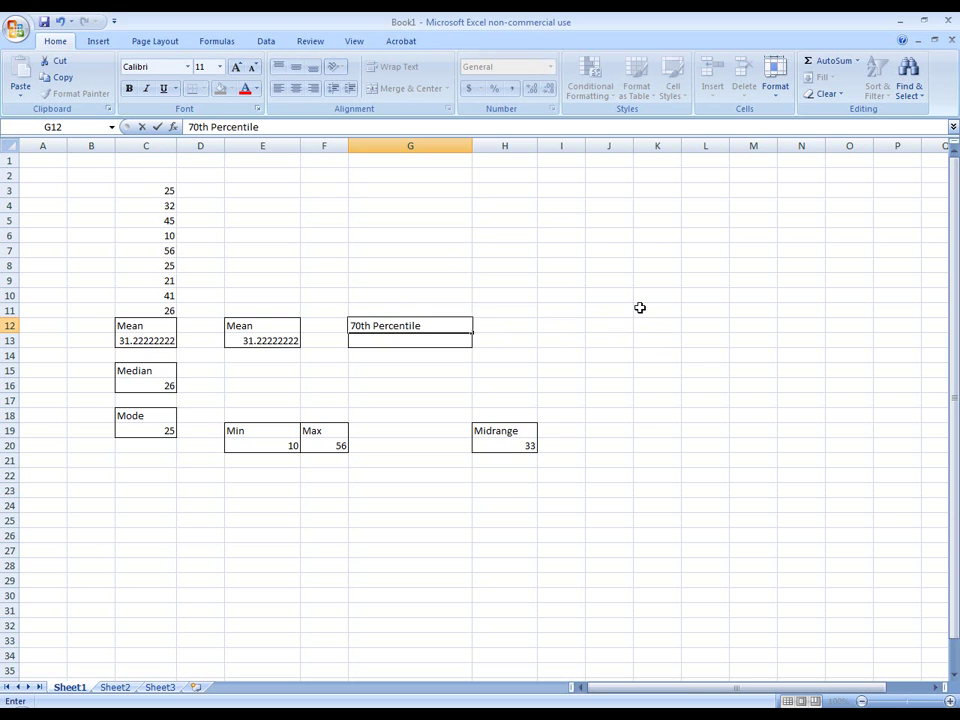
# Calculate the 70th percentile of the data in G13 with =PERCENTILE(C3:C11,.7).
pyautogui.click(399, 341)
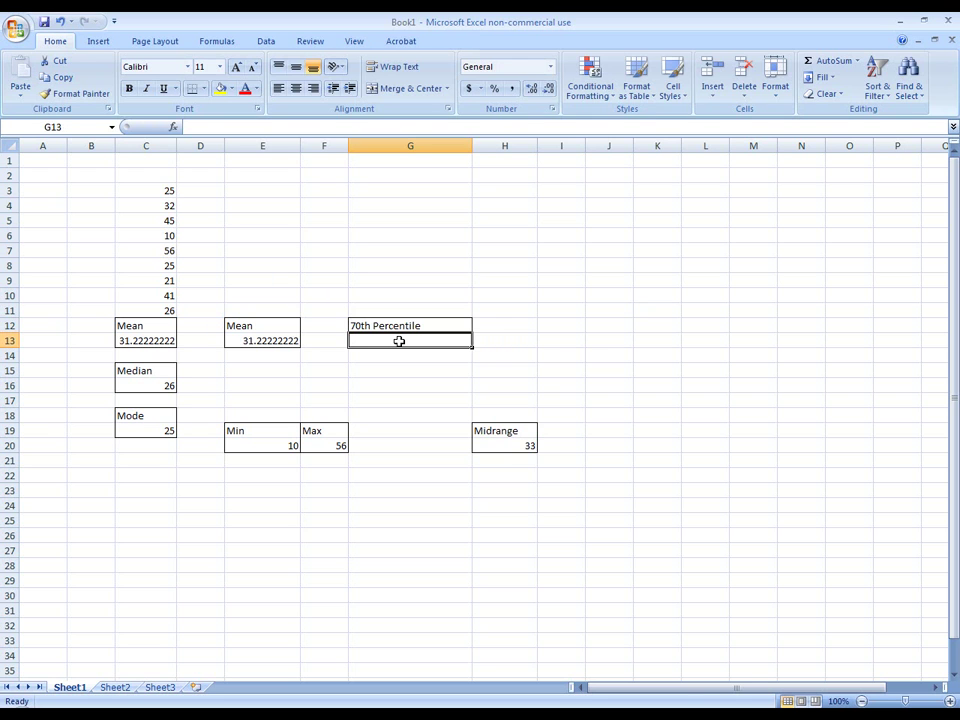
pyautogui.write('=')
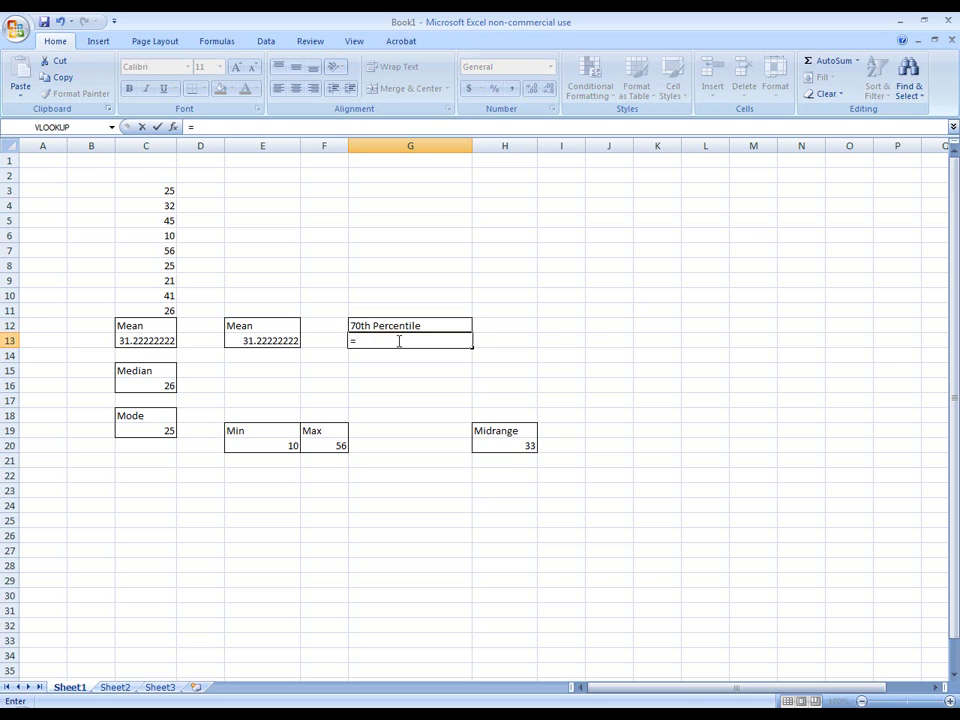
pyautogui.write('per')
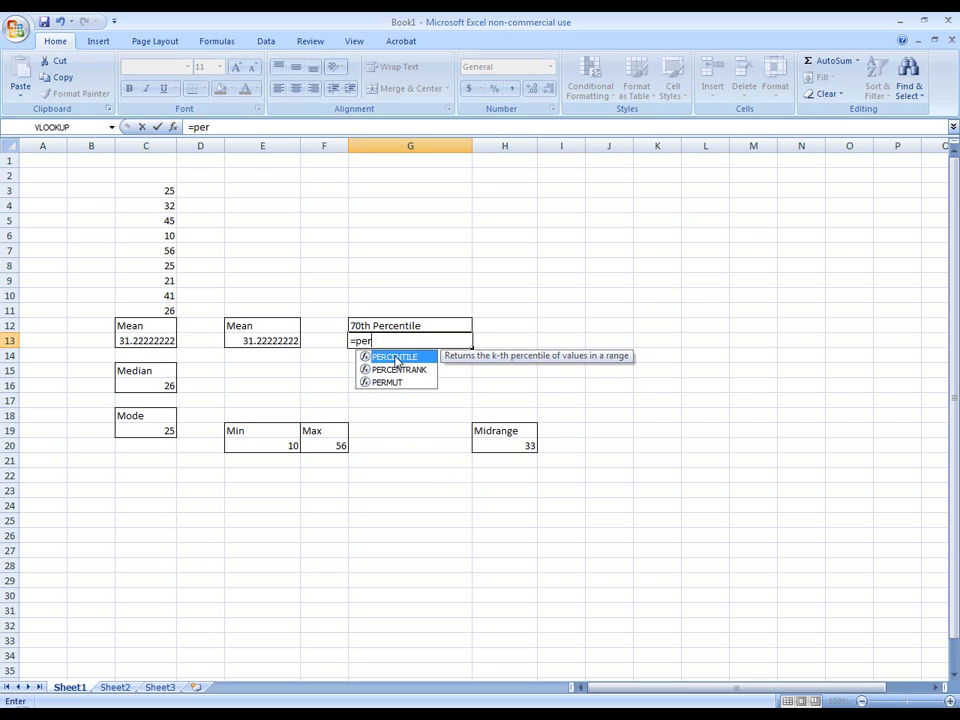
pyautogui.doubleClick(395, 358)
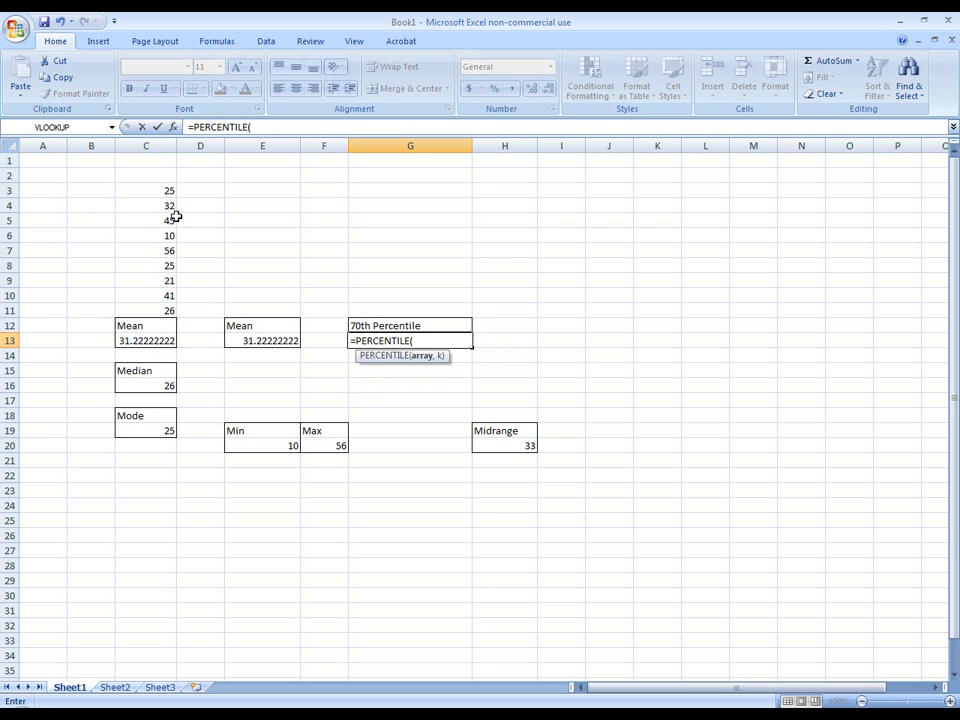
pyautogui.click(145, 190)
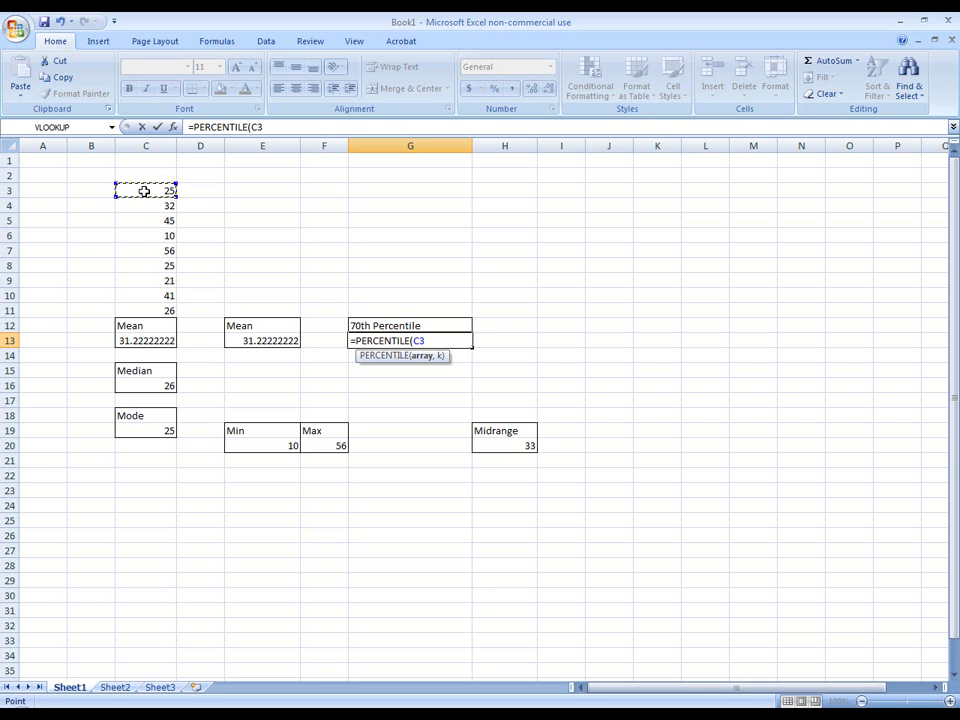
pyautogui.moveTo(144, 191); pyautogui.dragTo(143, 311)
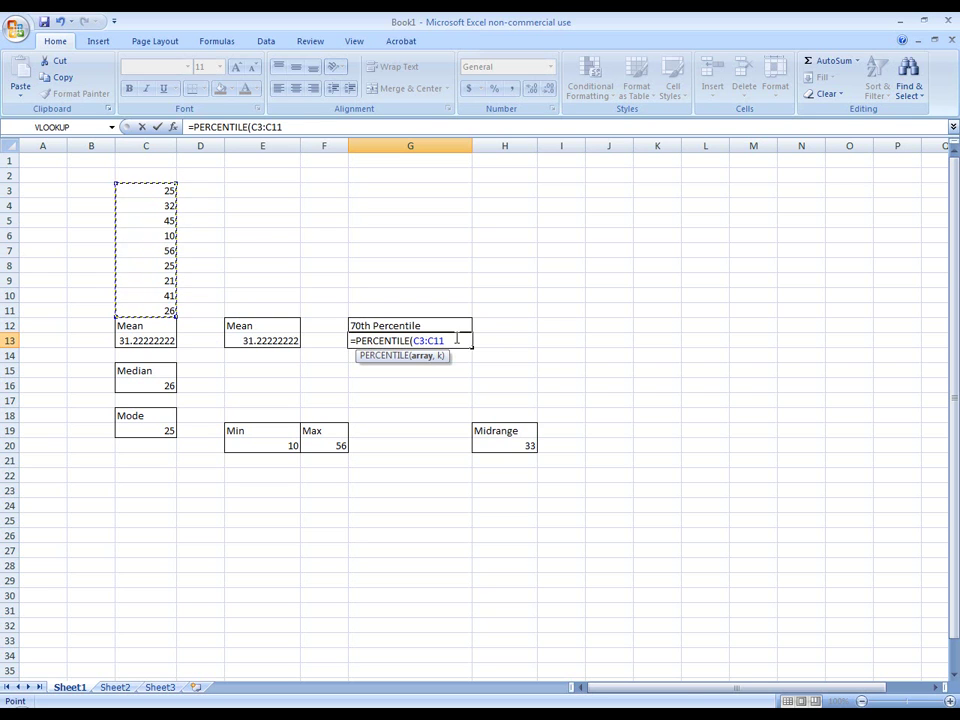
pyautogui.write(',')
pyautogui.write('.7')
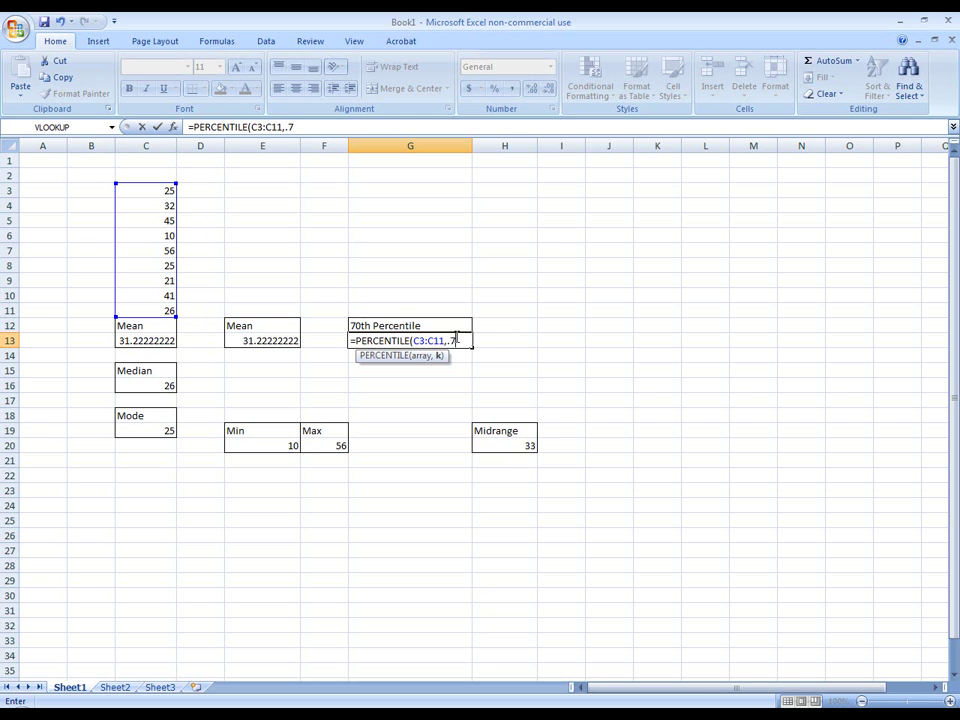
pyautogui.write(')')
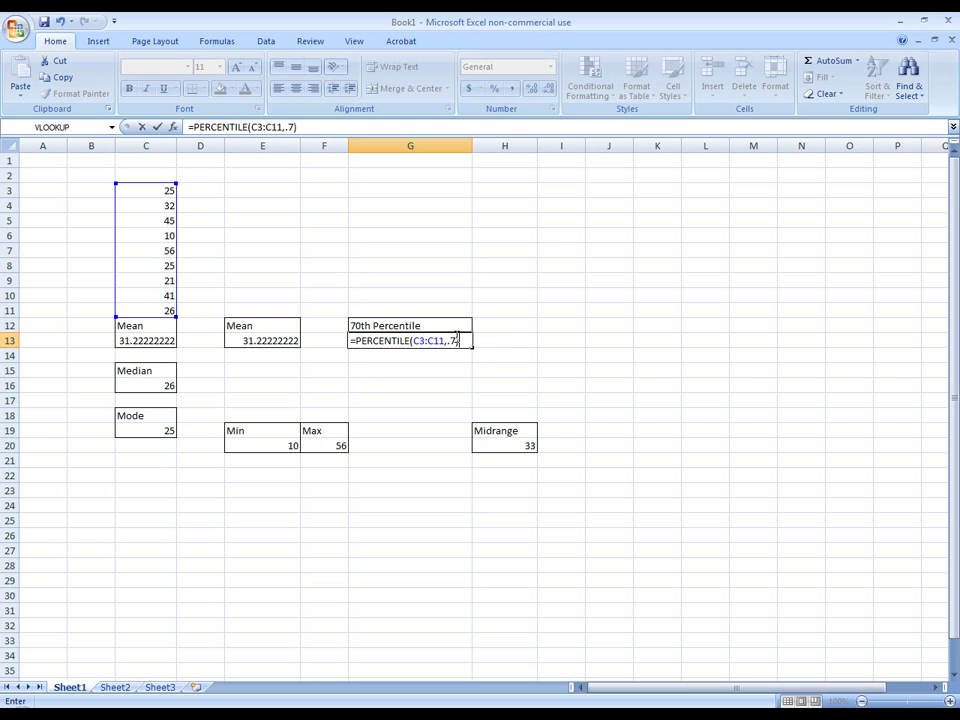
pyautogui.press('Return')
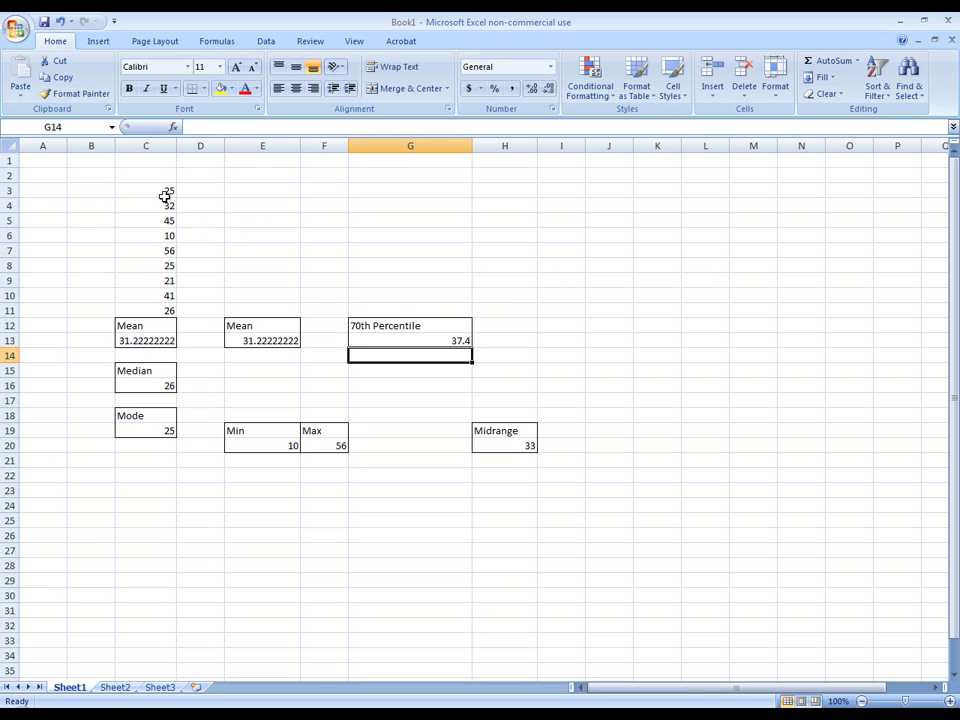
pyautogui.click(429, 339)
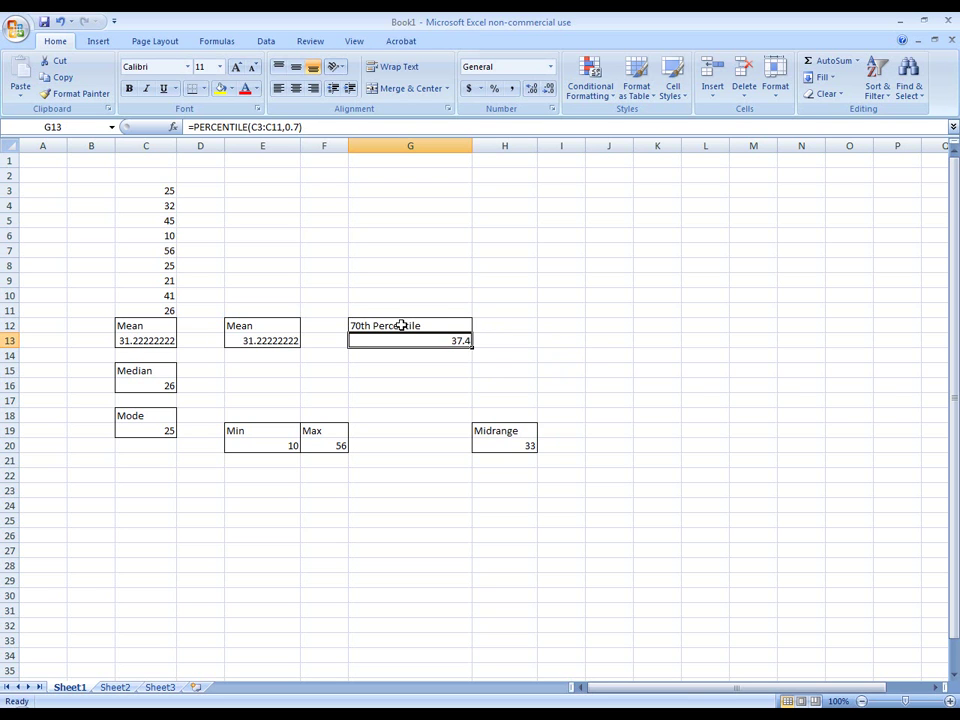
# Enter the labels Q1, Q2 and Q3 in cells I12, J12 and K12, and widen columns I, J and K to fit formulas.
pyautogui.moveTo(585, 146); pyautogui.dragTo(654, 146)
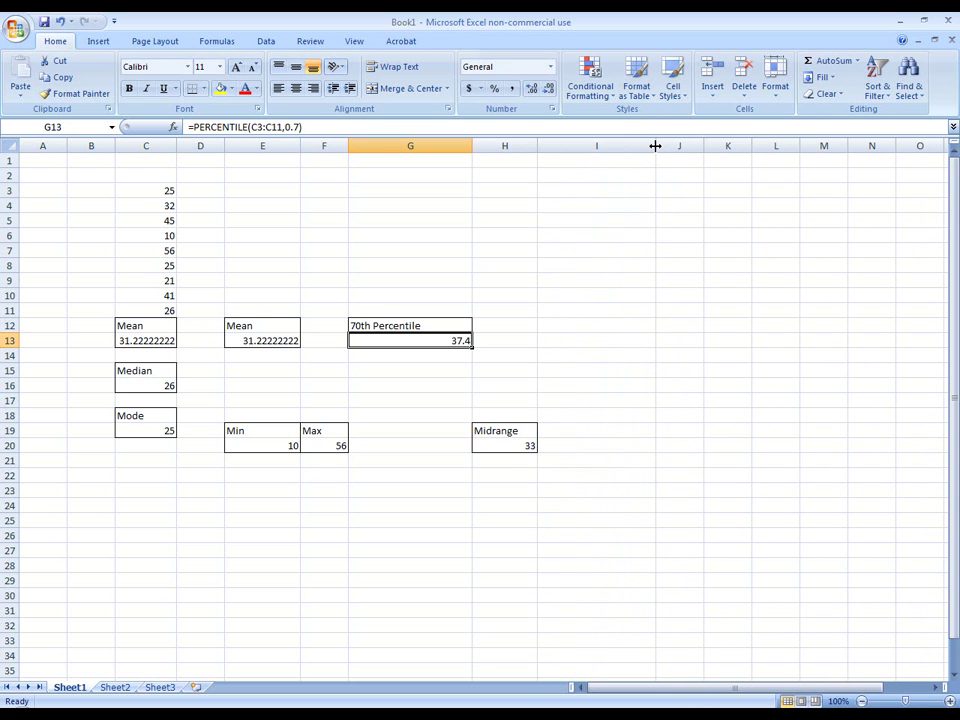
pyautogui.click(571, 328)
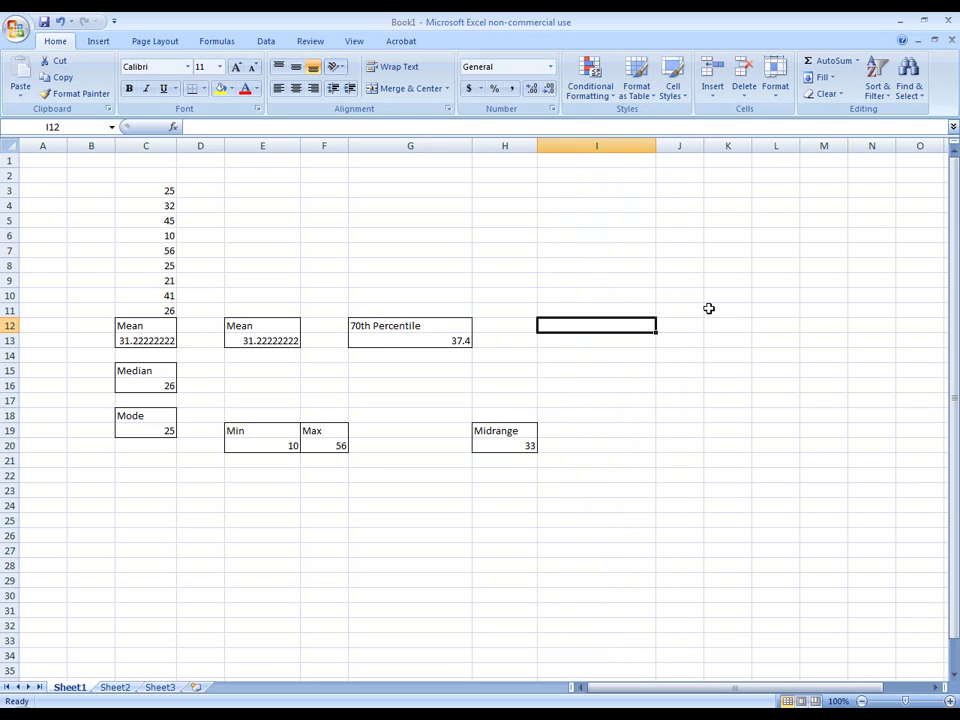
pyautogui.write('Q1')
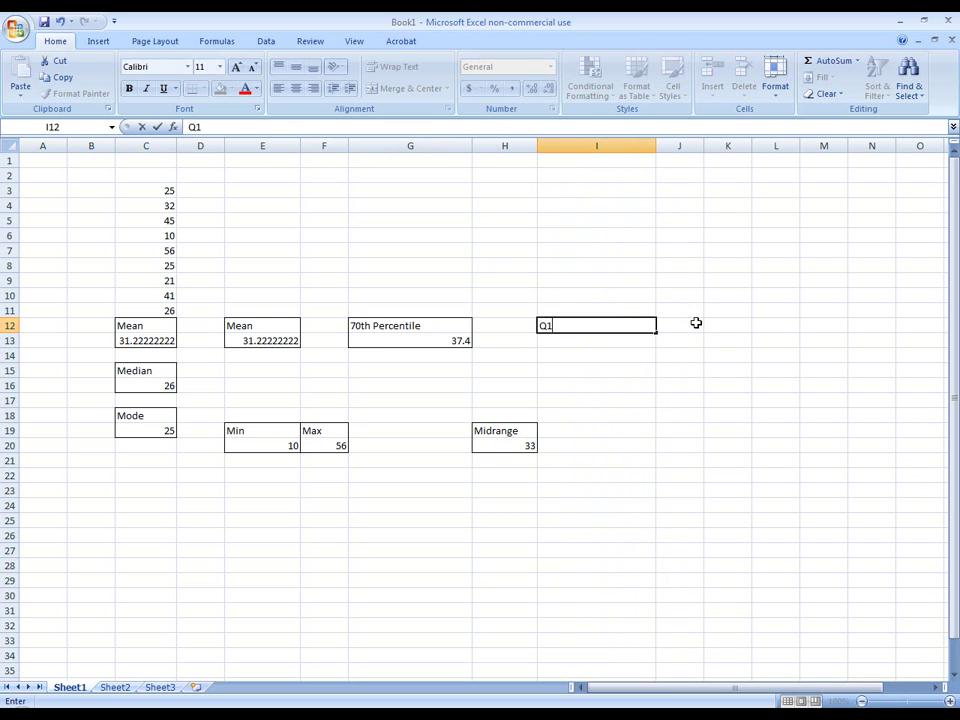
pyautogui.click(683, 325)
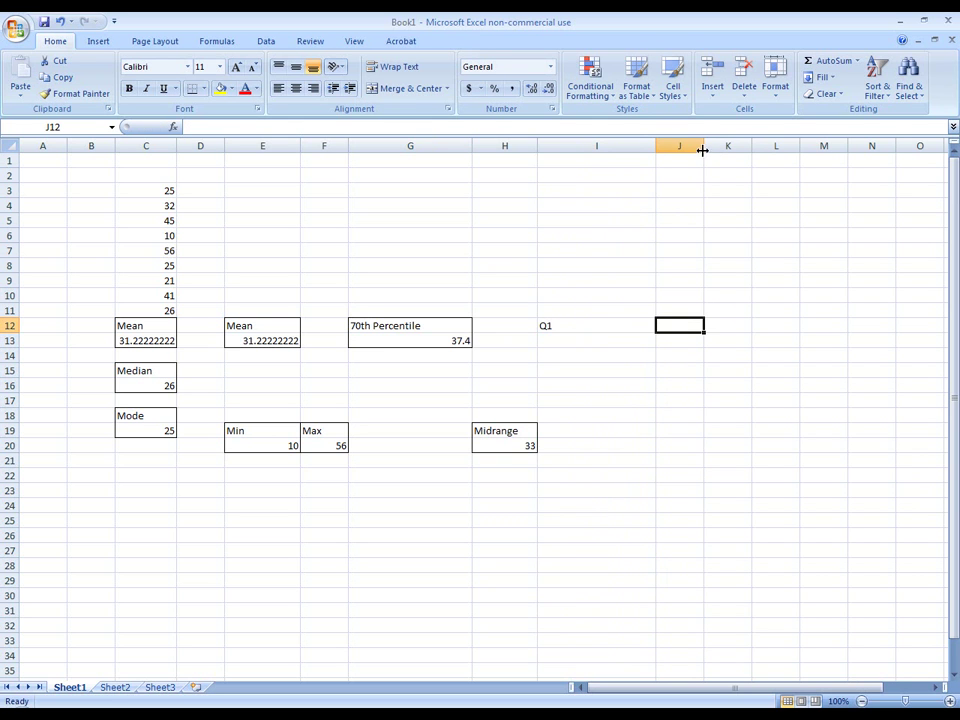
pyautogui.moveTo(703, 150); pyautogui.dragTo(735, 149)
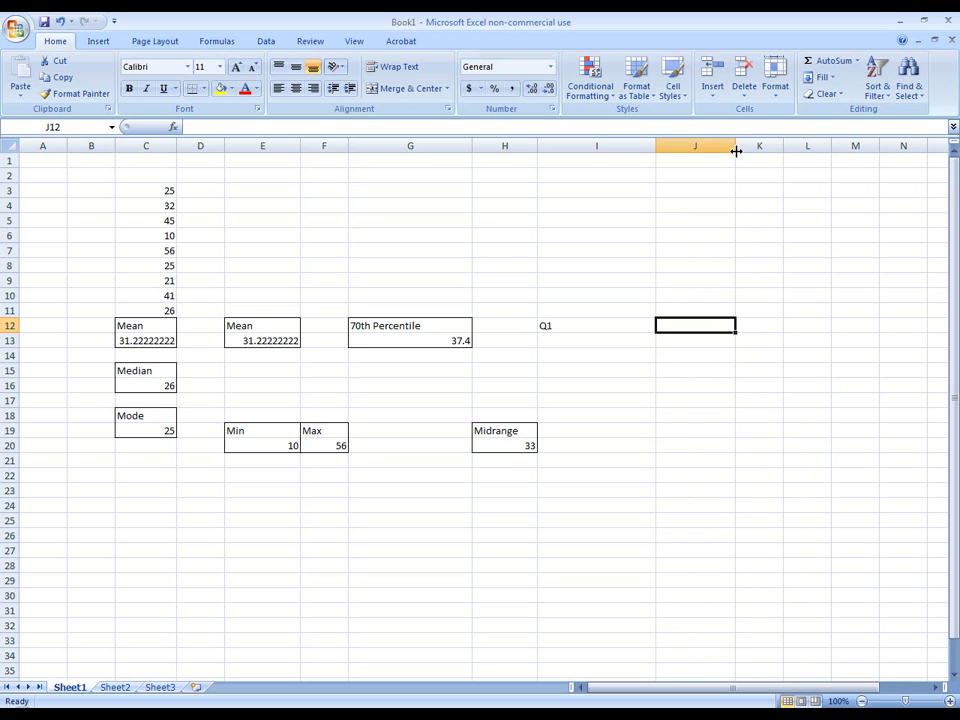
pyautogui.write('Q2')
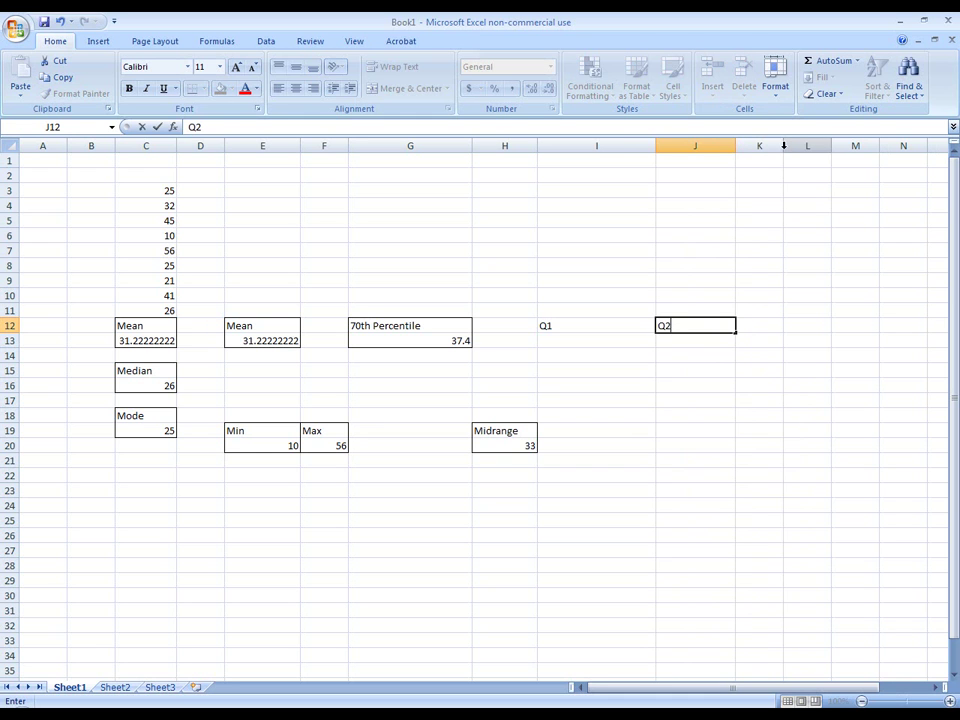
pyautogui.click(784, 148)
pyautogui.moveTo(784, 148); pyautogui.dragTo(823, 148)
pyautogui.click(763, 327)
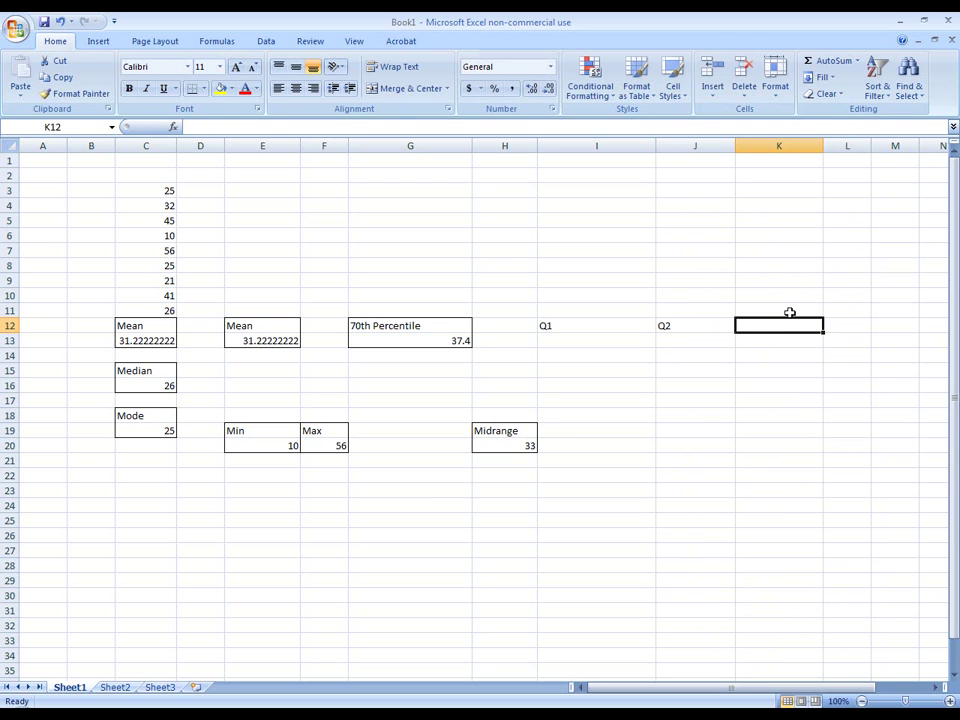
pyautogui.write('Q3')
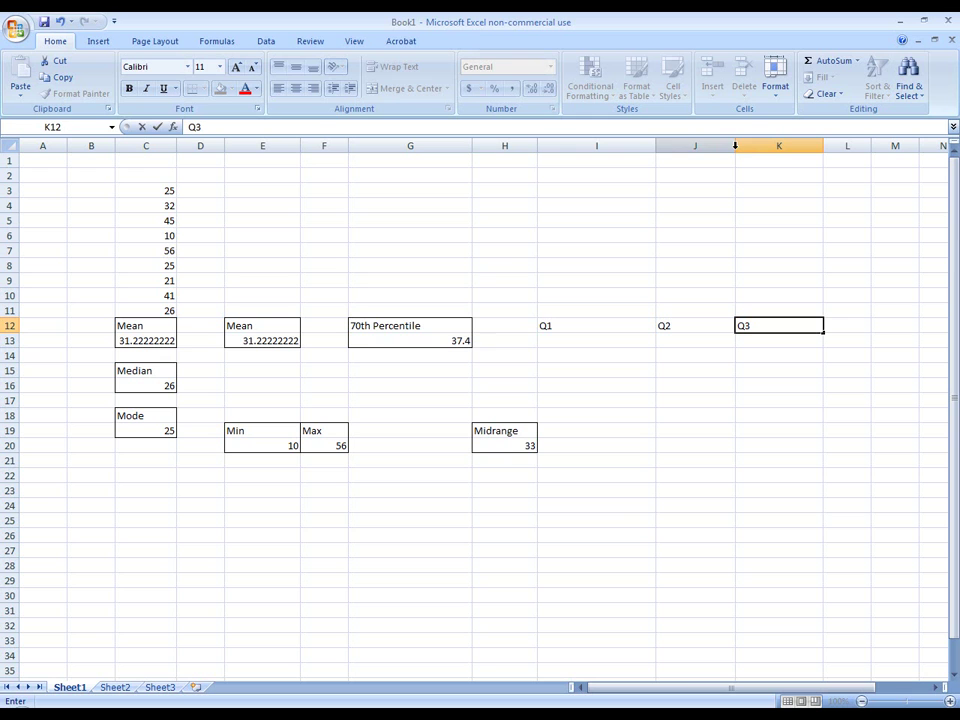
pyautogui.click(320, 447)
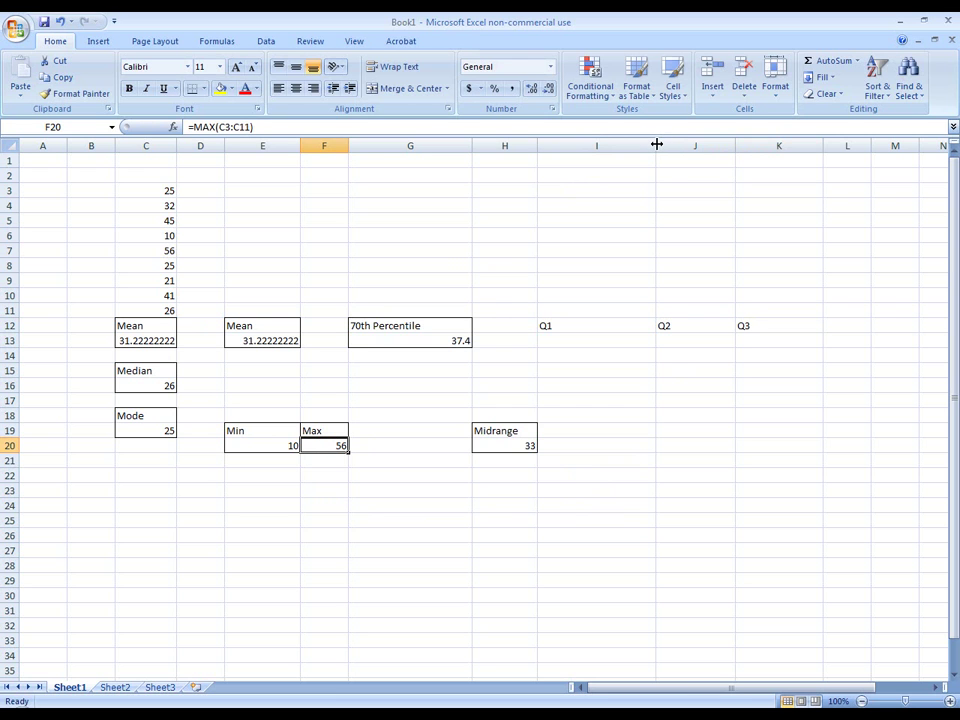
pyautogui.moveTo(656, 145); pyautogui.dragTo(626, 144)
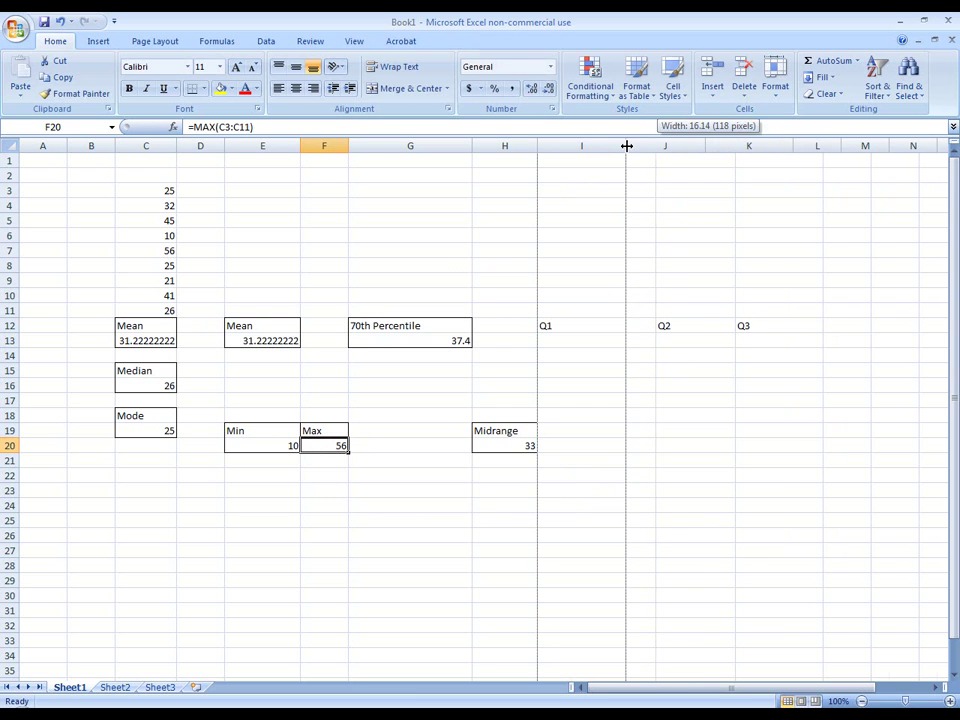
# Calculate the first quartile of the data in I13 with =QUARTILE(C3:C11,1).
pyautogui.click(556, 340)
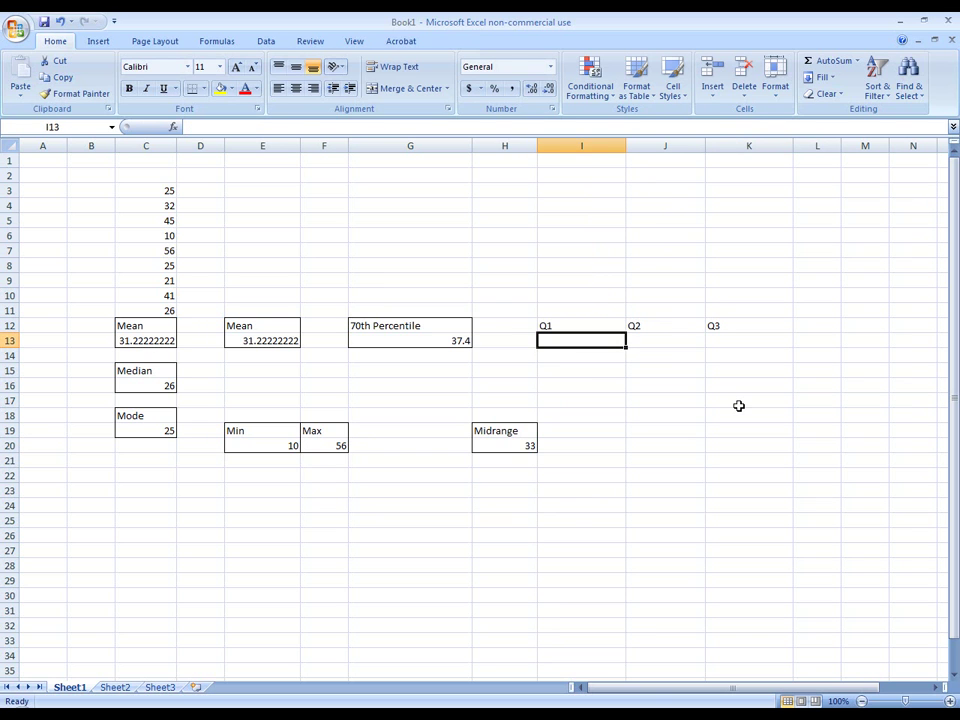
pyautogui.write('=')
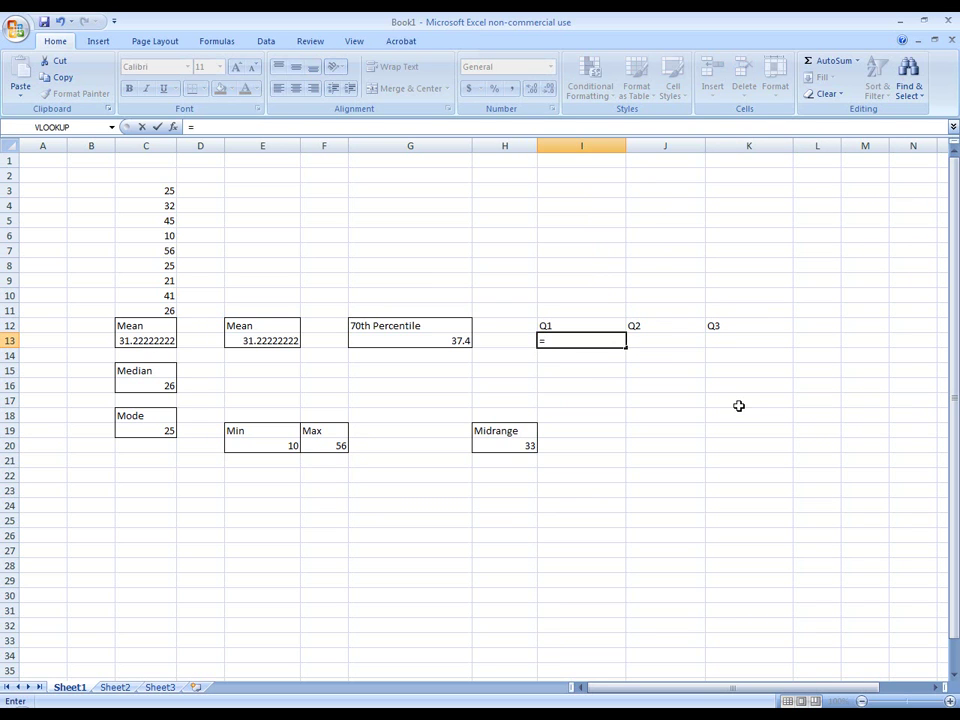
pyautogui.write('qua')
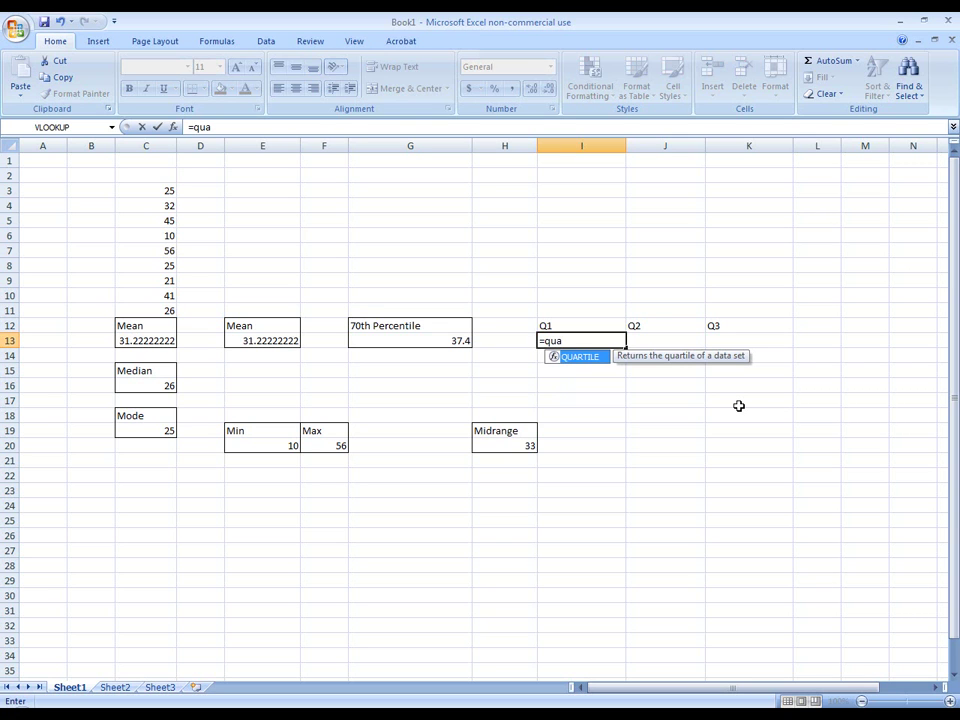
pyautogui.doubleClick(586, 358)
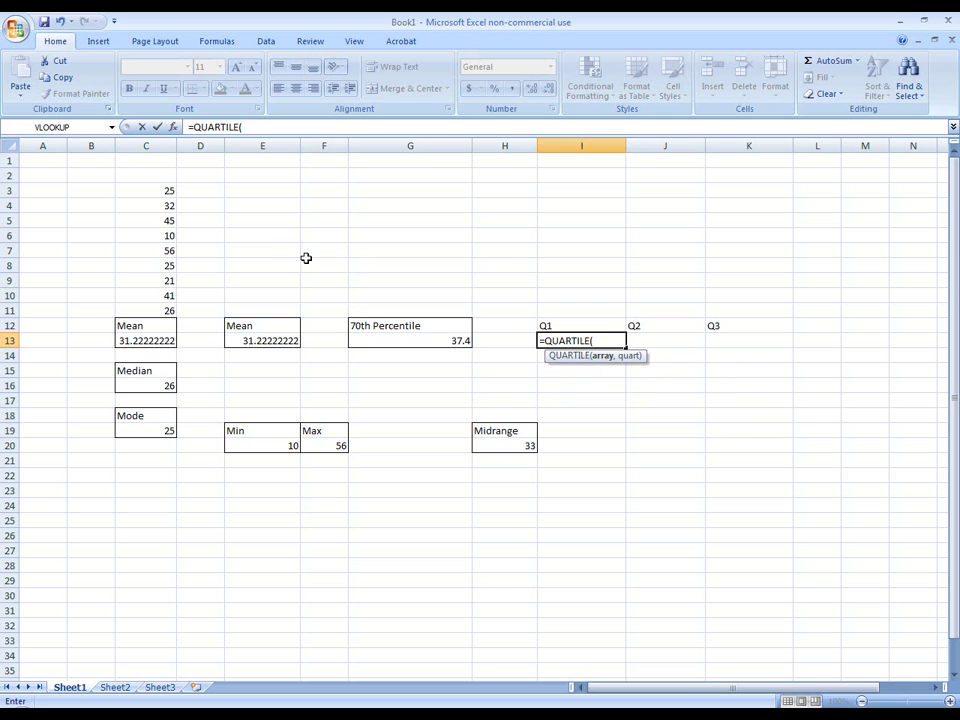
pyautogui.moveTo(167, 191); pyautogui.dragTo(148, 304)
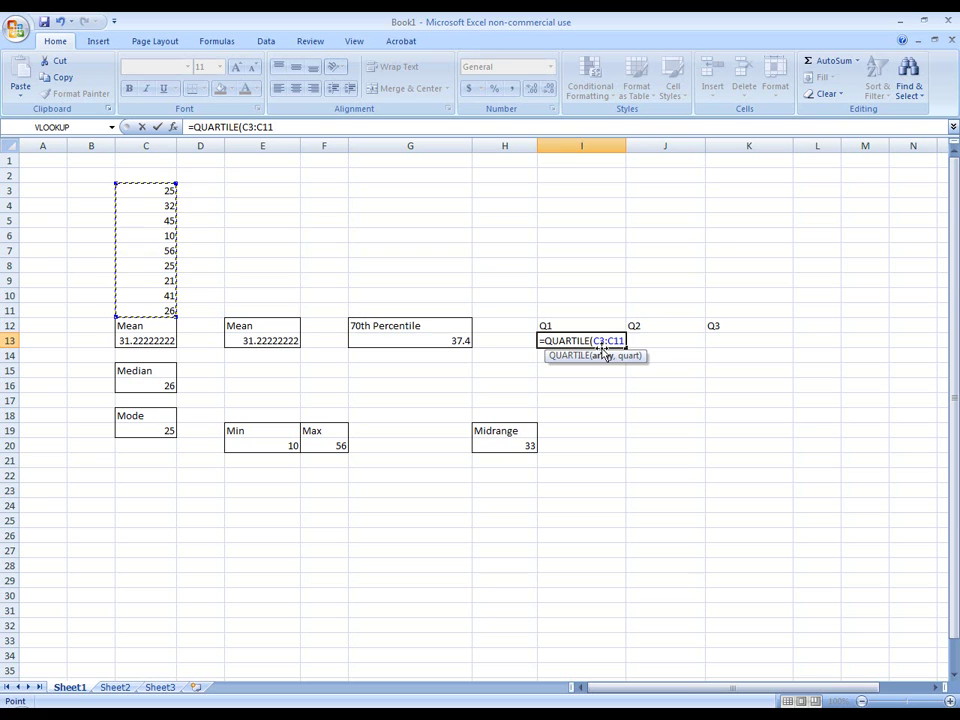
pyautogui.write(',')
pyautogui.write('1)')
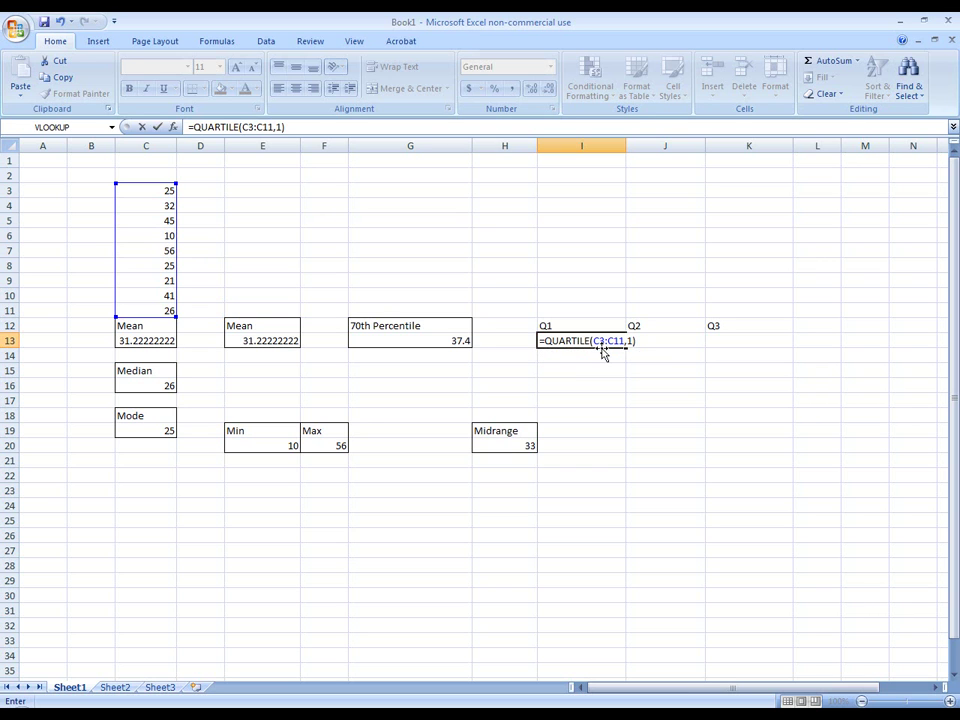
pyautogui.press('Return')
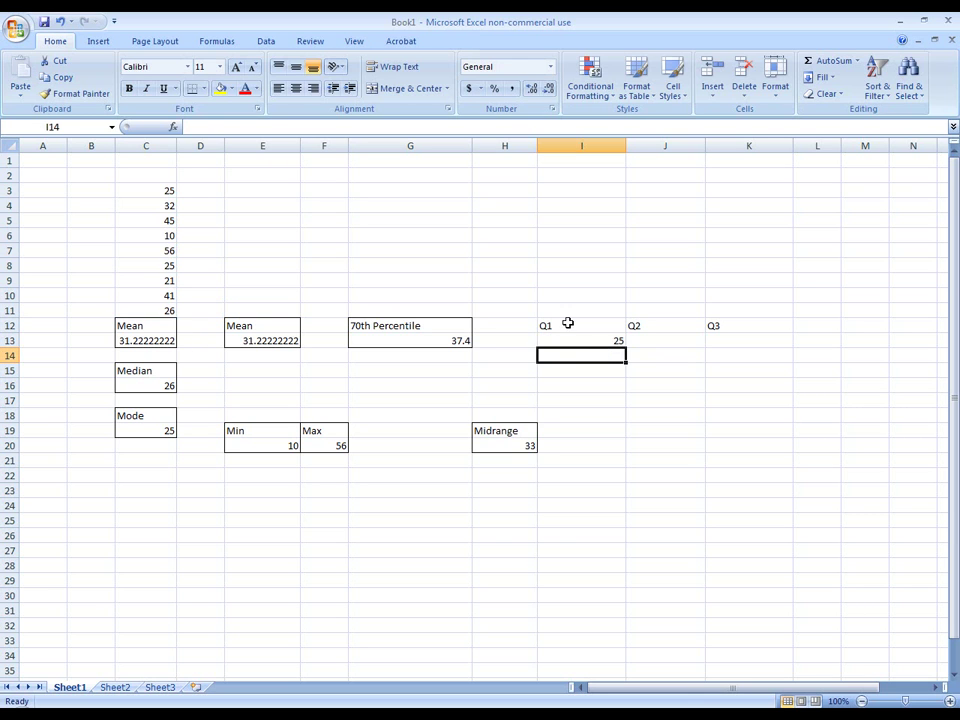
# Sort the data values in C3:C11 from smallest to largest and select cell C5.
pyautogui.click(171, 190)
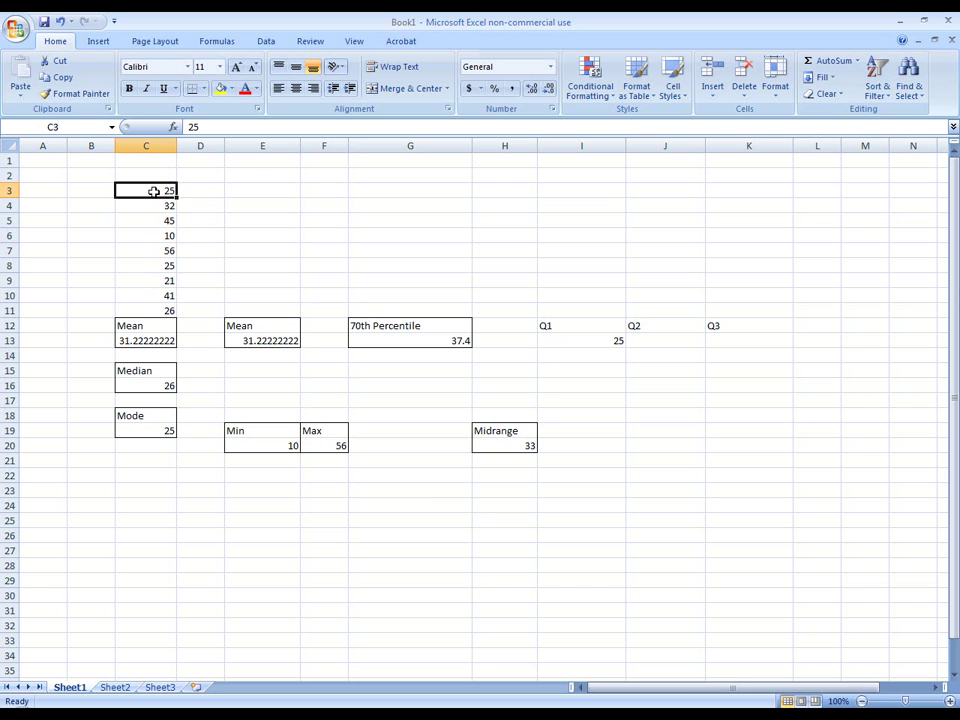
pyautogui.moveTo(150, 190); pyautogui.dragTo(140, 305)
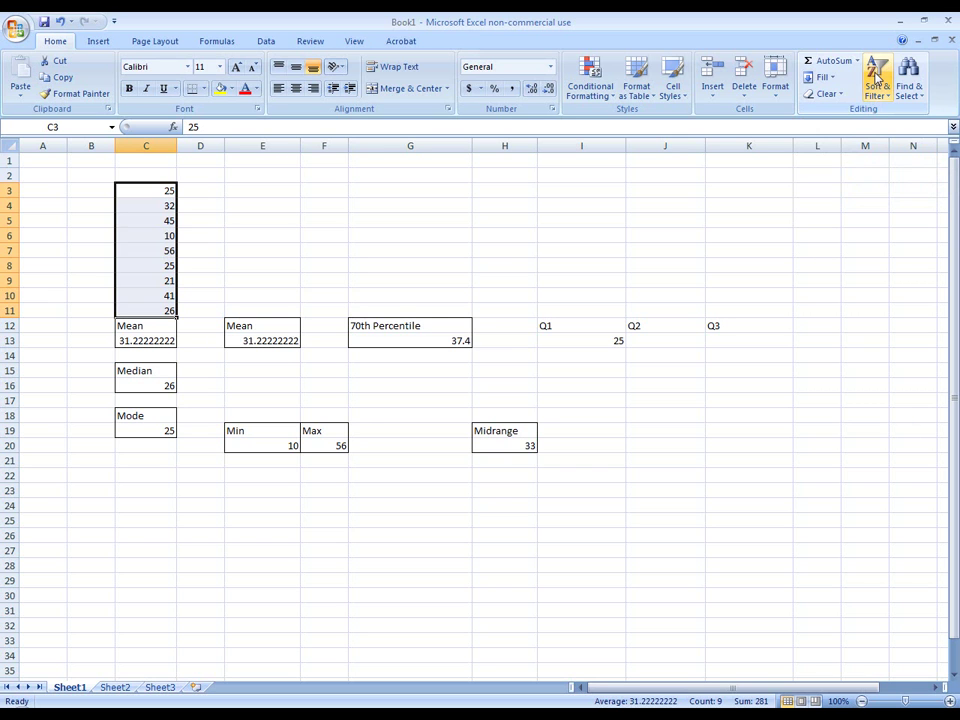
pyautogui.click(876, 78)
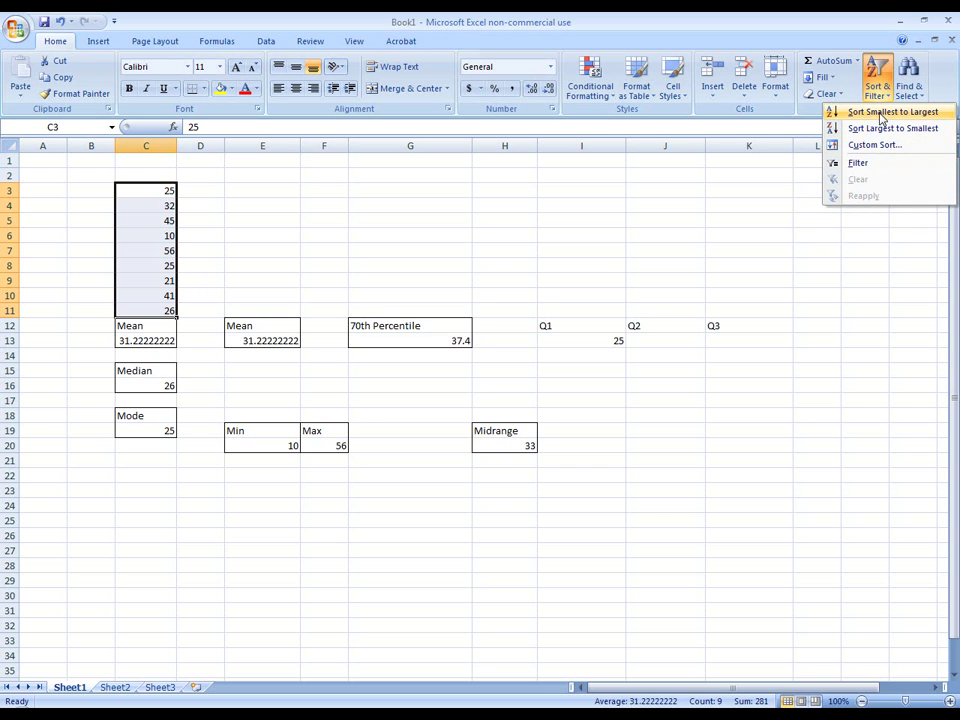
pyautogui.click(881, 115)
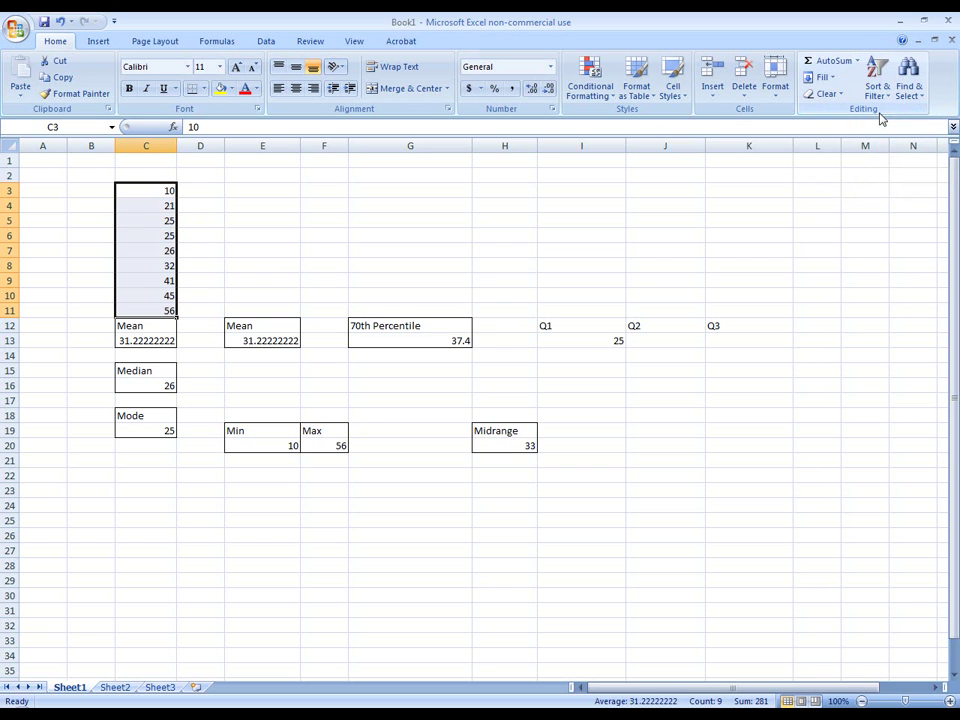
pyautogui.click(161, 219)
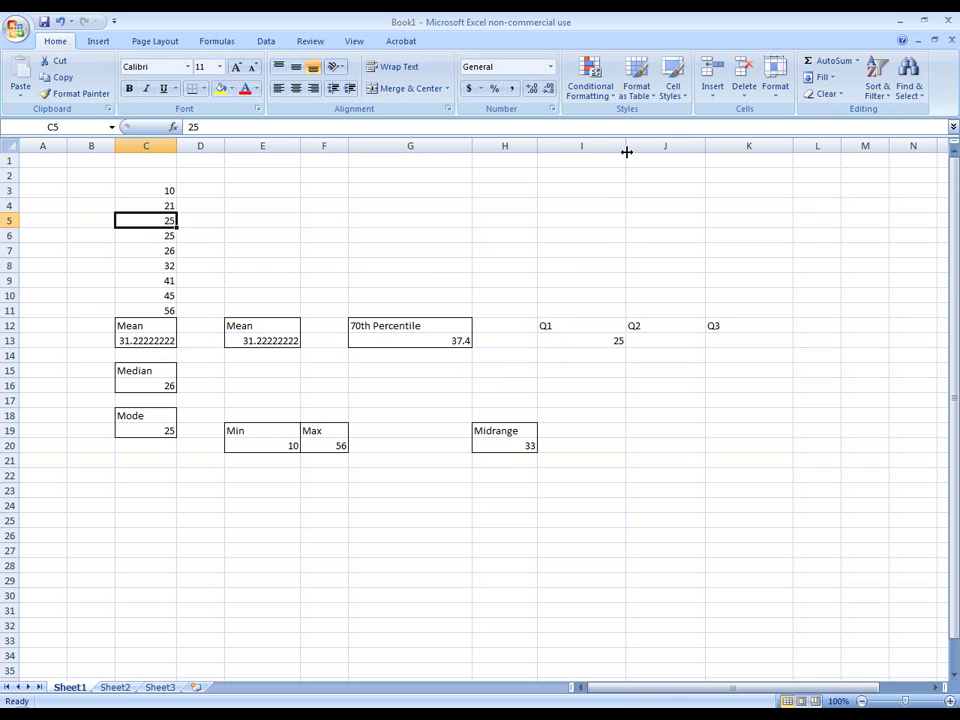
# Narrow columns I and J to fit their short contents, with cell J13 selected.
pyautogui.moveTo(627, 152); pyautogui.dragTo(584, 162)
pyautogui.click(598, 337)
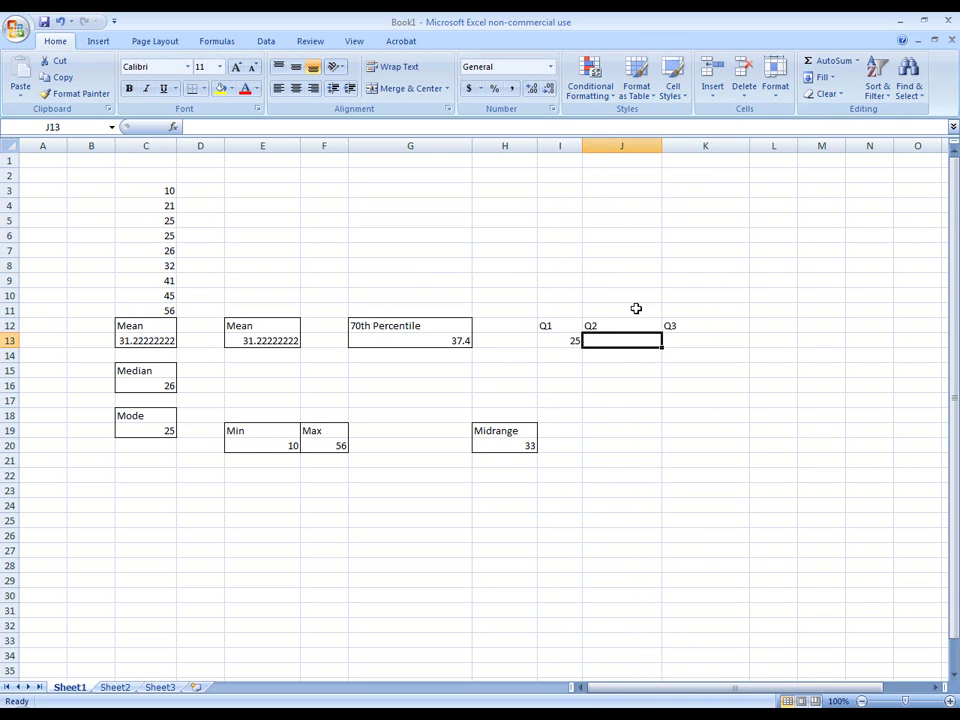
pyautogui.moveTo(661, 147); pyautogui.dragTo(643, 146)
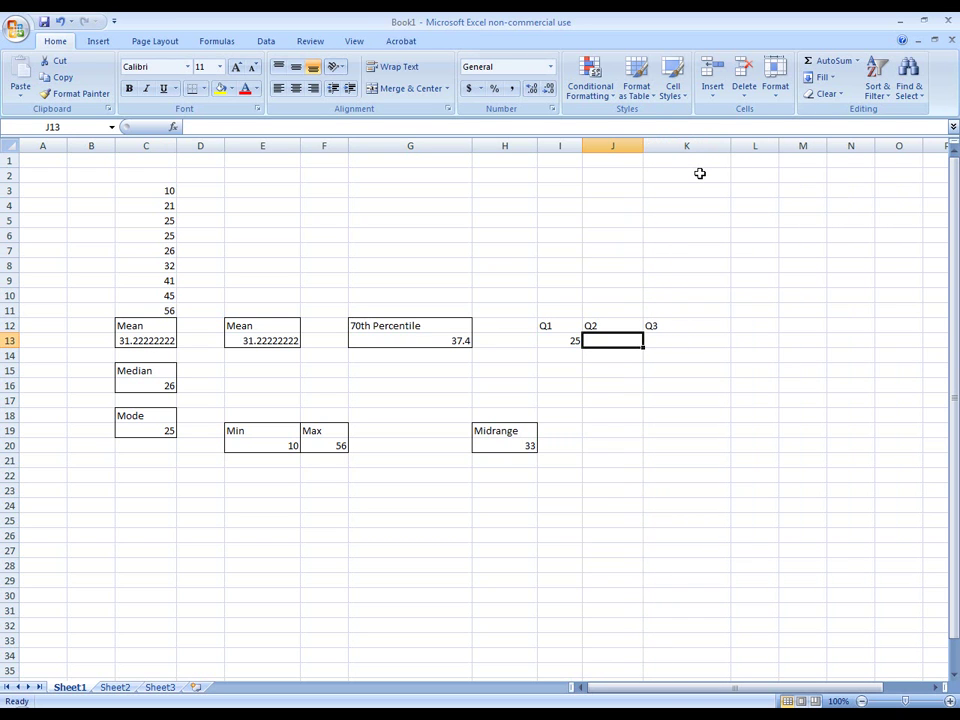
# Calculate the second quartile of the data in J13 with =QUARTILE(C3:C11,2), and select C16 to compare it with the median.
pyautogui.write('=quar')
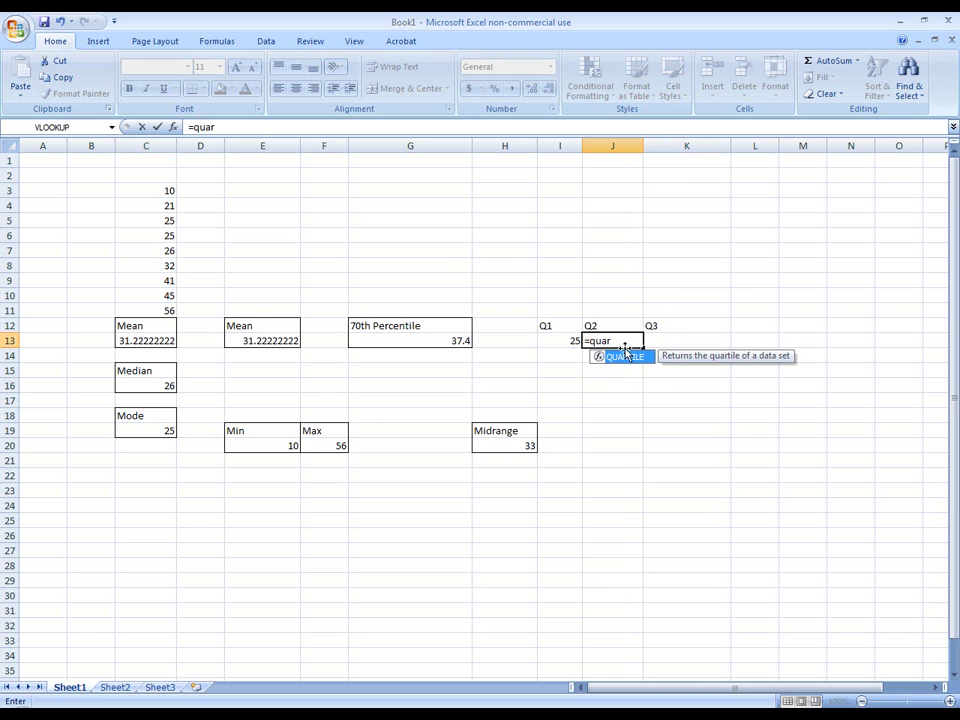
pyautogui.doubleClick(624, 357)
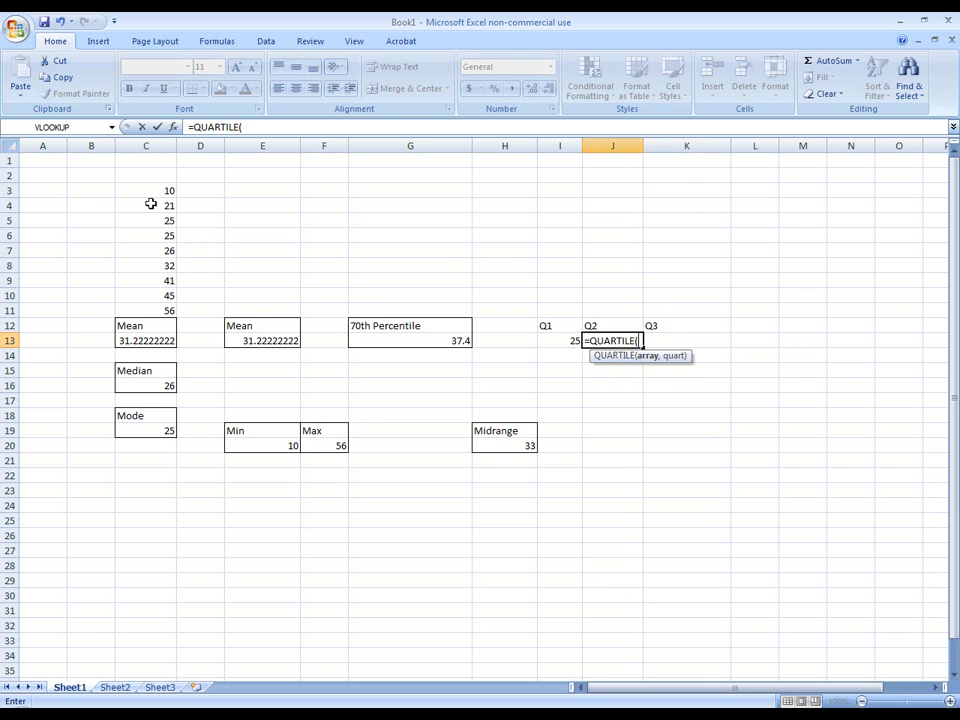
pyautogui.moveTo(152, 190); pyautogui.dragTo(150, 306)
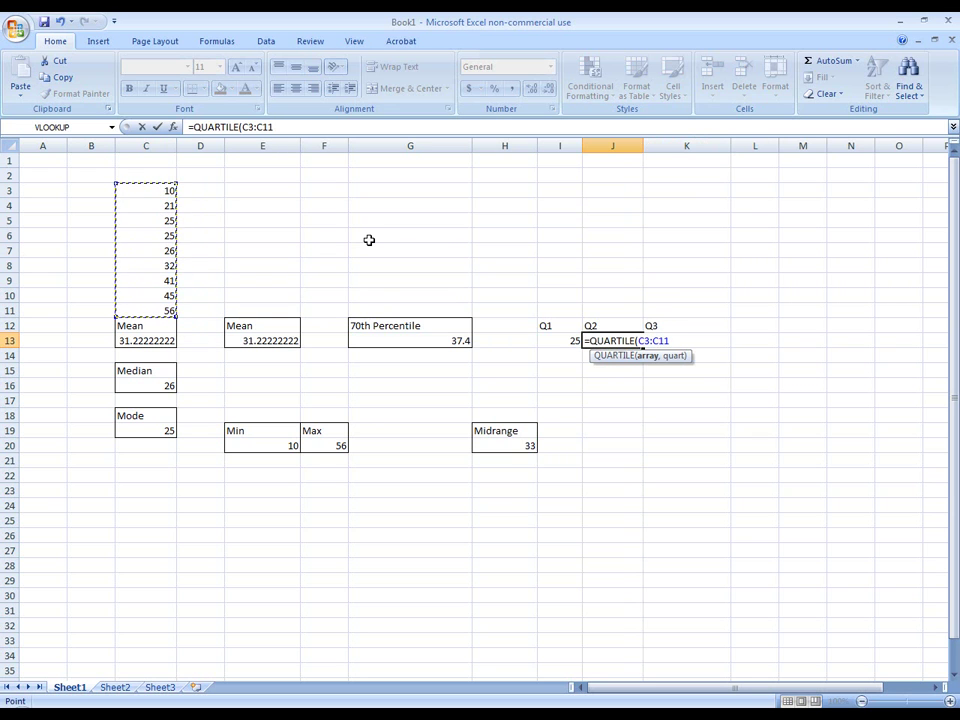
pyautogui.write(',2')
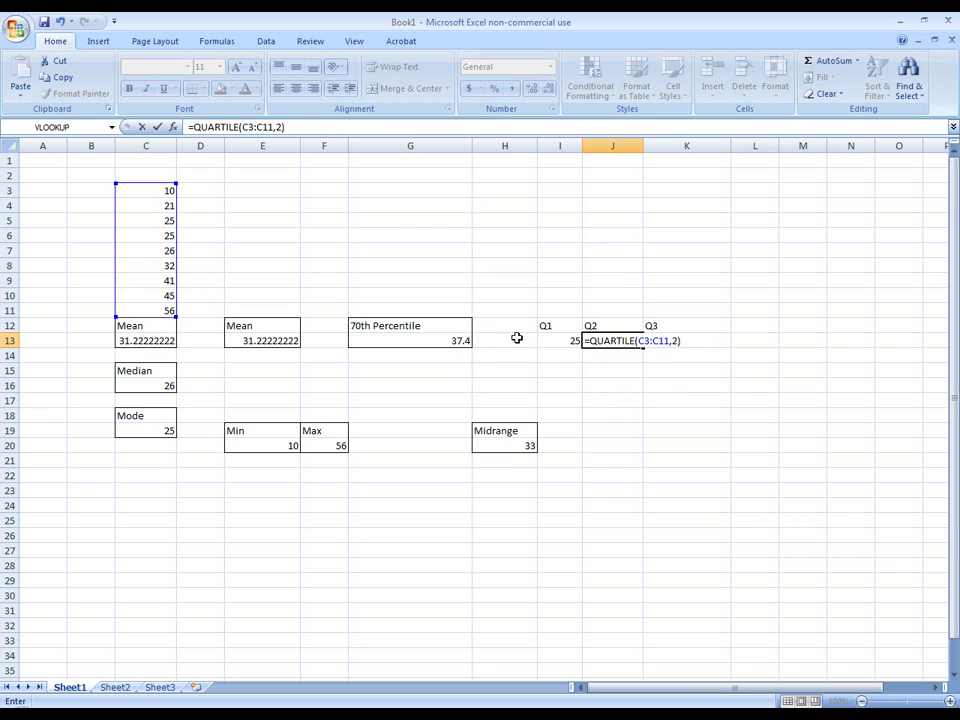
pyautogui.press('Return')
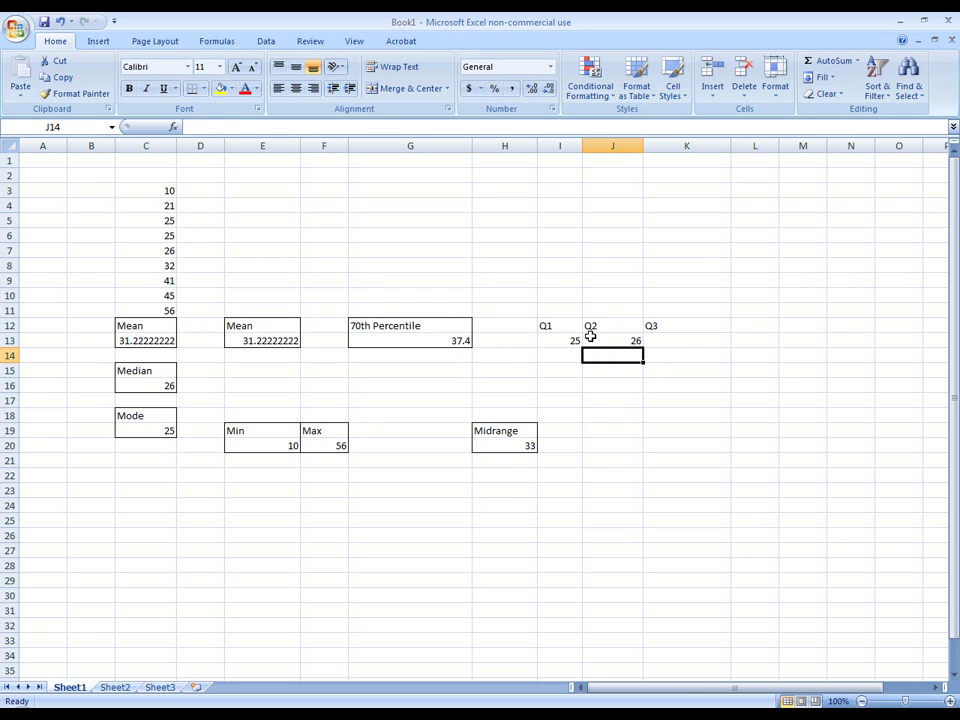
pyautogui.click(151, 385)
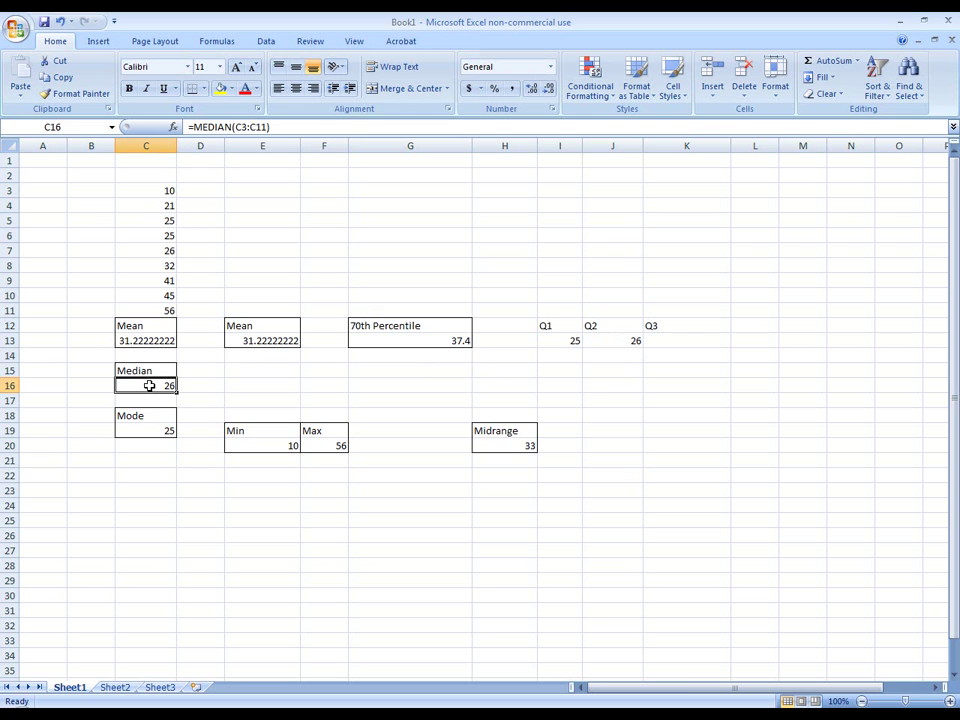
# Calculate the third quartile of the data in K13 with =QUARTILE(C3:C11,3), and narrow column K.
pyautogui.click(660, 341)
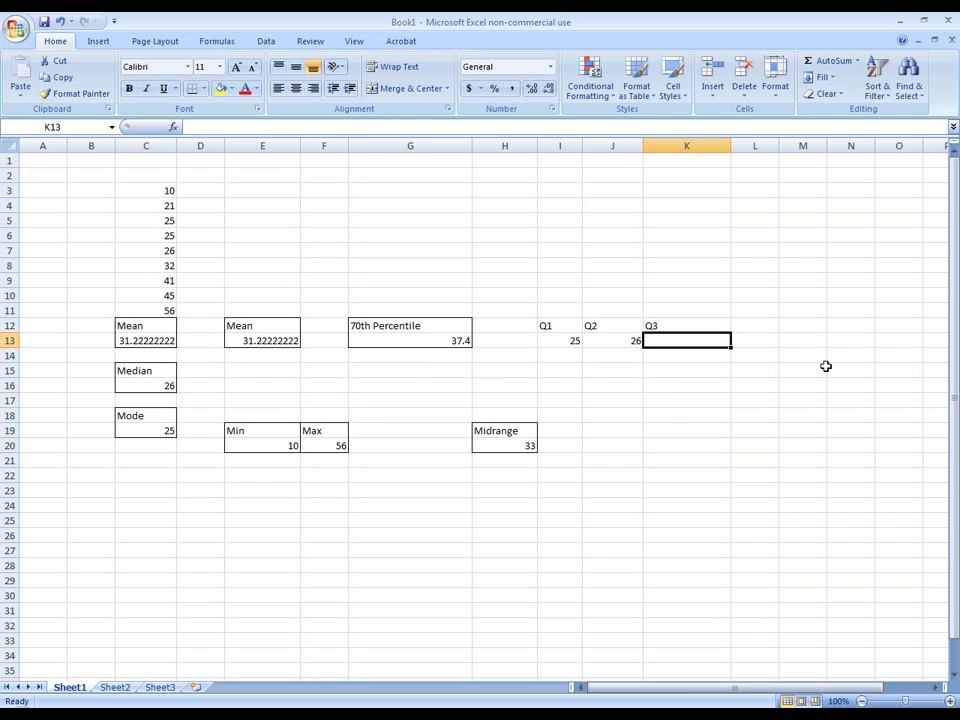
pyautogui.write('=quart')
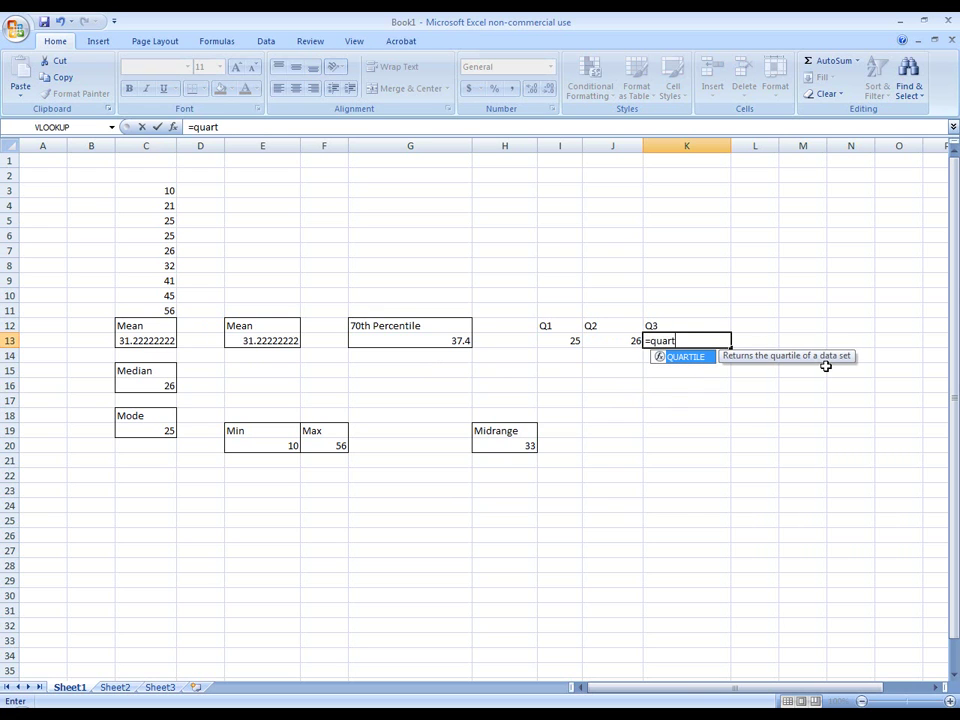
pyautogui.write('ile(')
pyautogui.moveTo(163, 190); pyautogui.dragTo(130, 306)
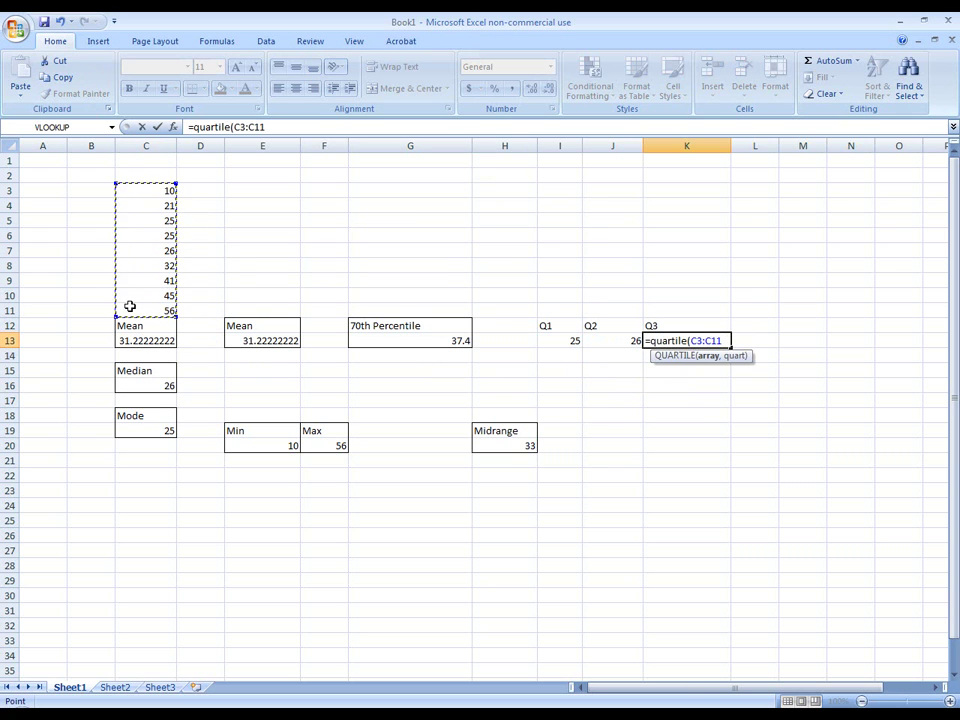
pyautogui.write(',3')
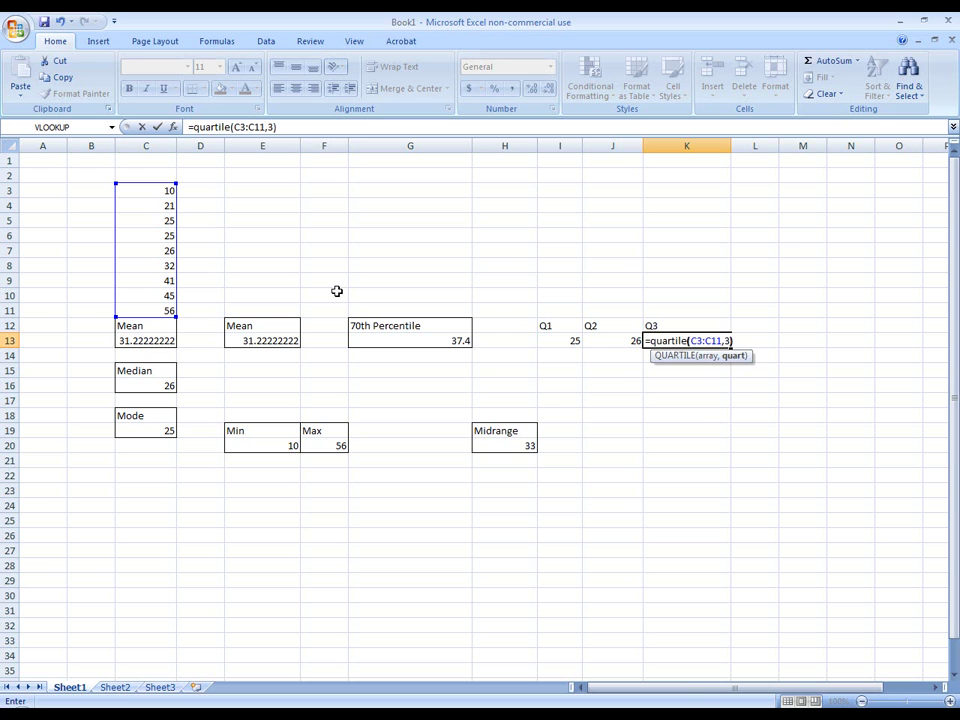
pyautogui.press('Return')
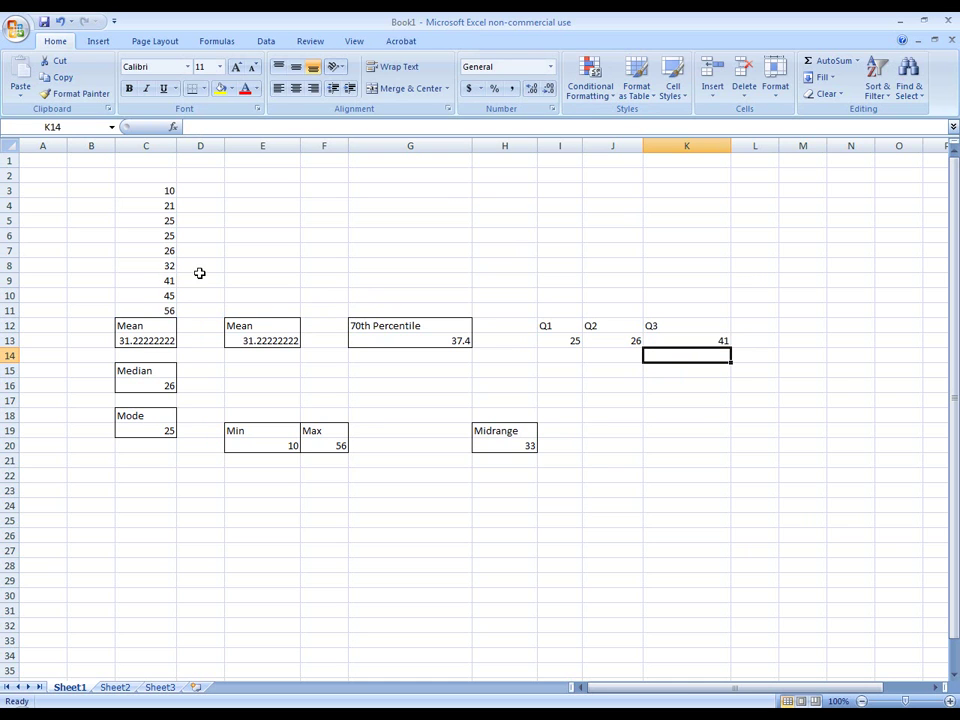
pyautogui.moveTo(732, 150); pyautogui.dragTo(702, 166)
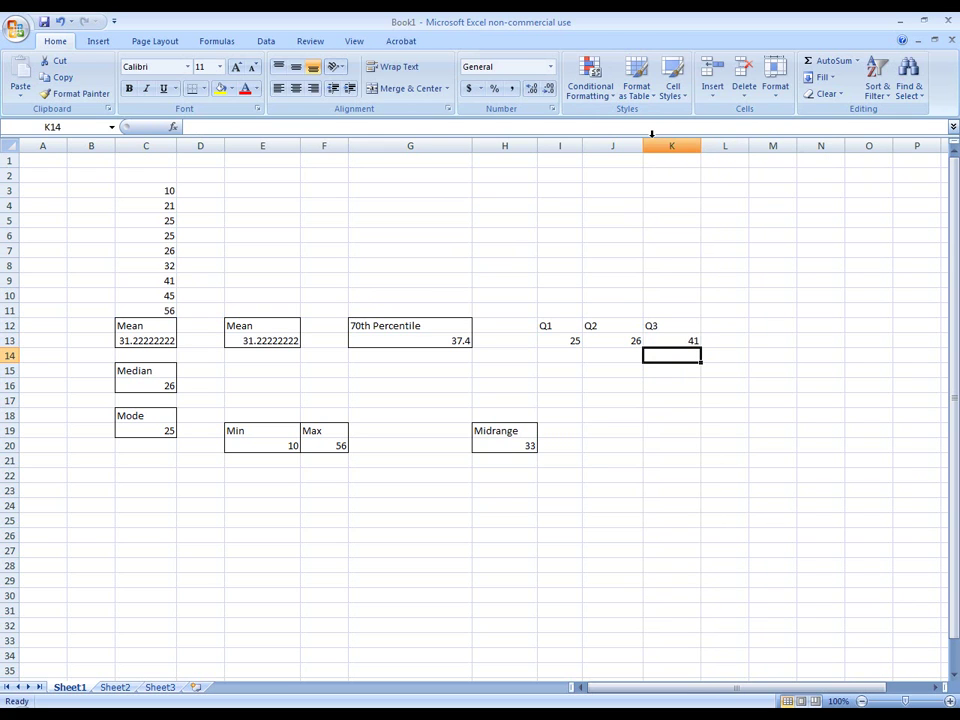
# Apply an outline border around the Q1 label and value in I12:I13.
pyautogui.moveTo(544, 326); pyautogui.dragTo(549, 334)
pyautogui.rightClick(550, 338)
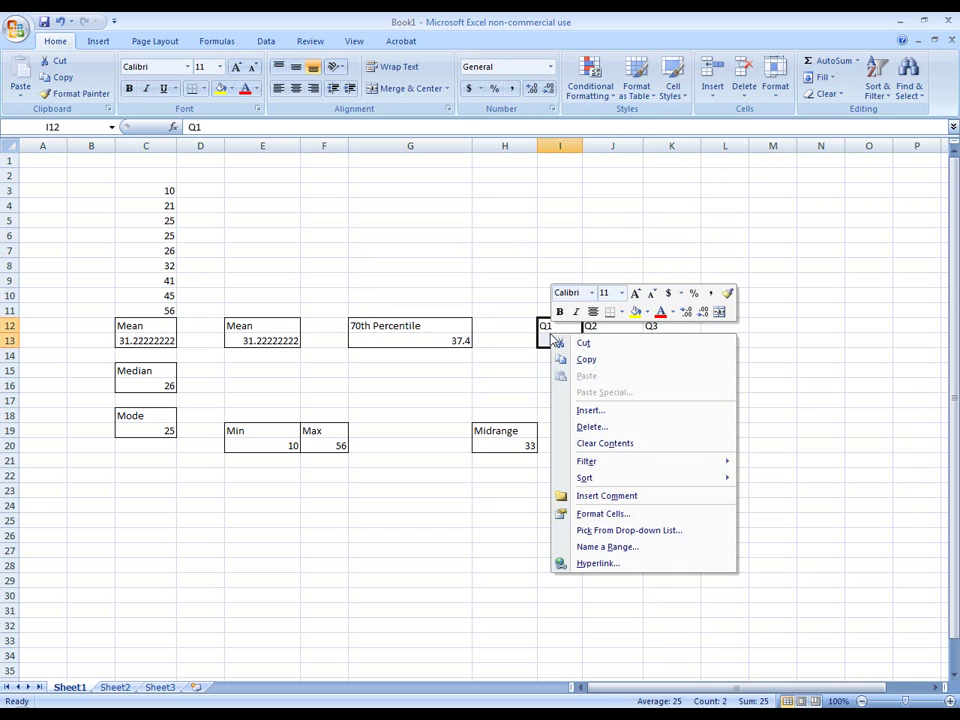
pyautogui.click(612, 513)
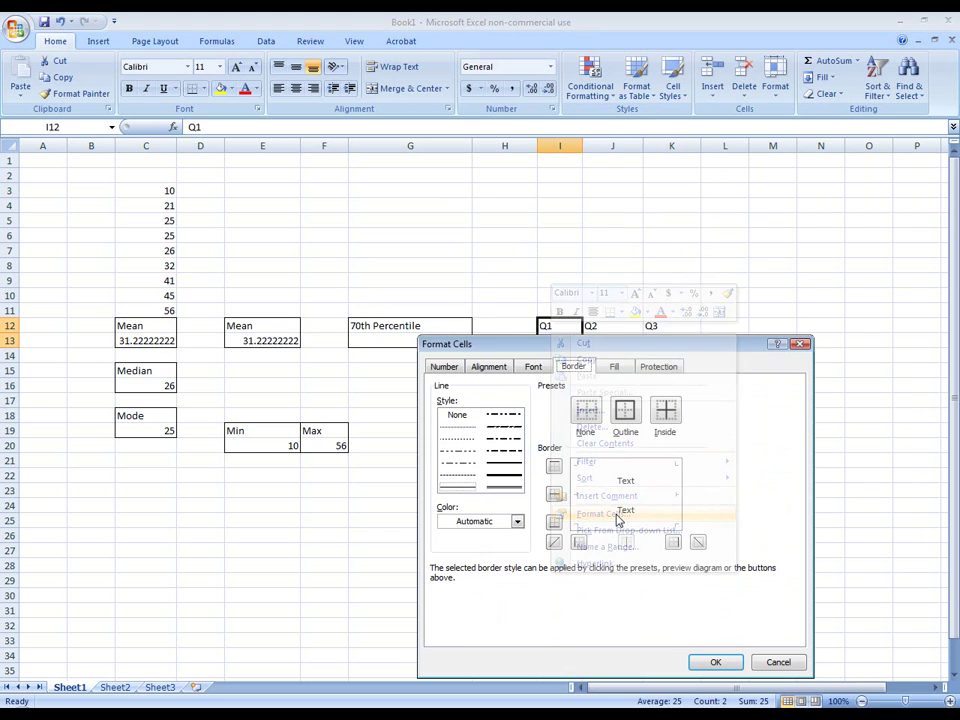
pyautogui.click(625, 410)
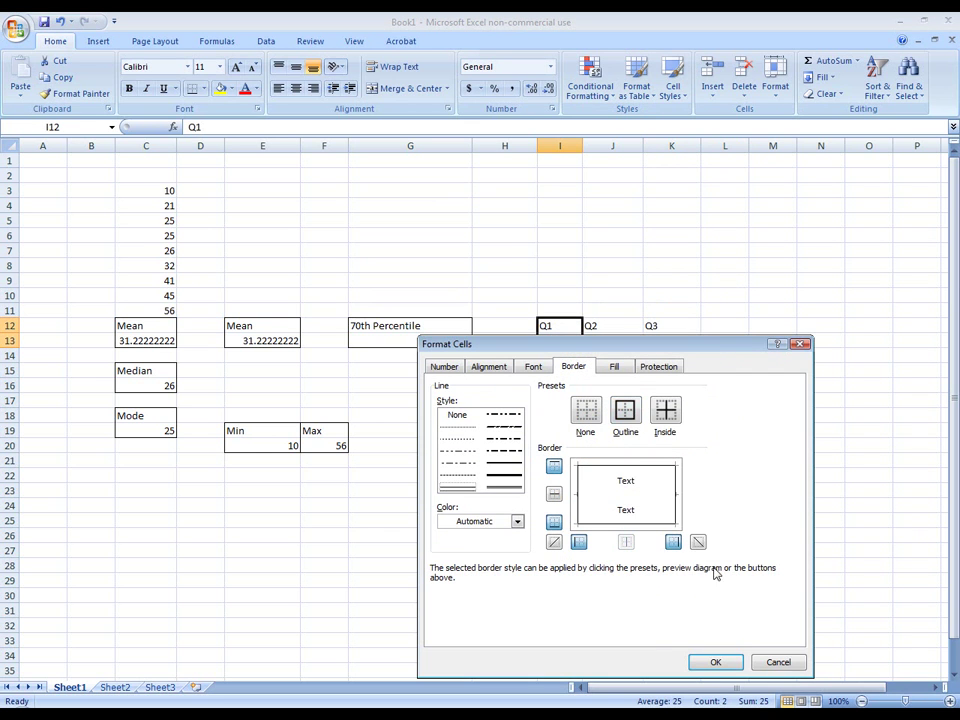
pyautogui.click(709, 663)
# Apply a single outline border around the Q2 and Q3 labels and values in J12:K13.
pyautogui.moveTo(615, 326); pyautogui.dragTo(684, 341)
pyautogui.rightClick(641, 333)
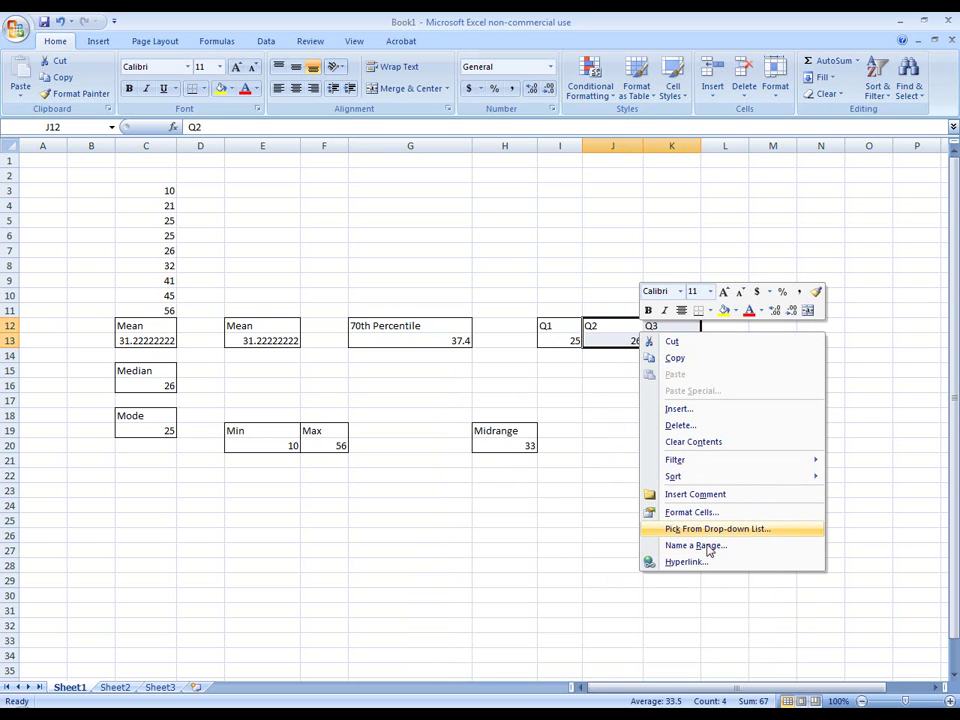
pyautogui.click(660, 513)
pyautogui.click(716, 418)
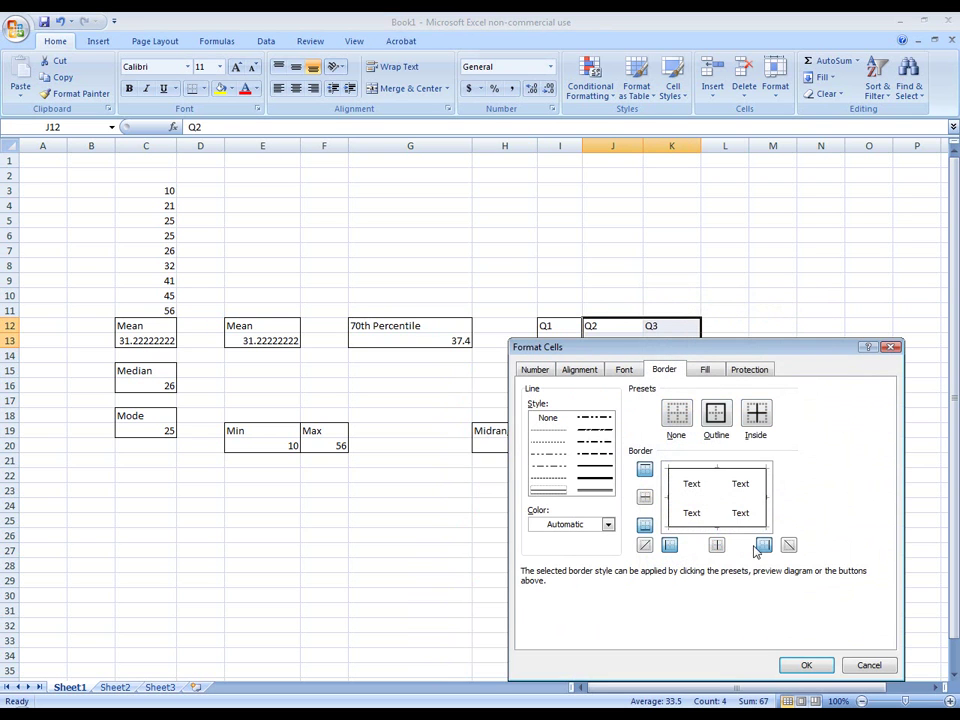
pyautogui.click(806, 665)
pyautogui.click(721, 291)
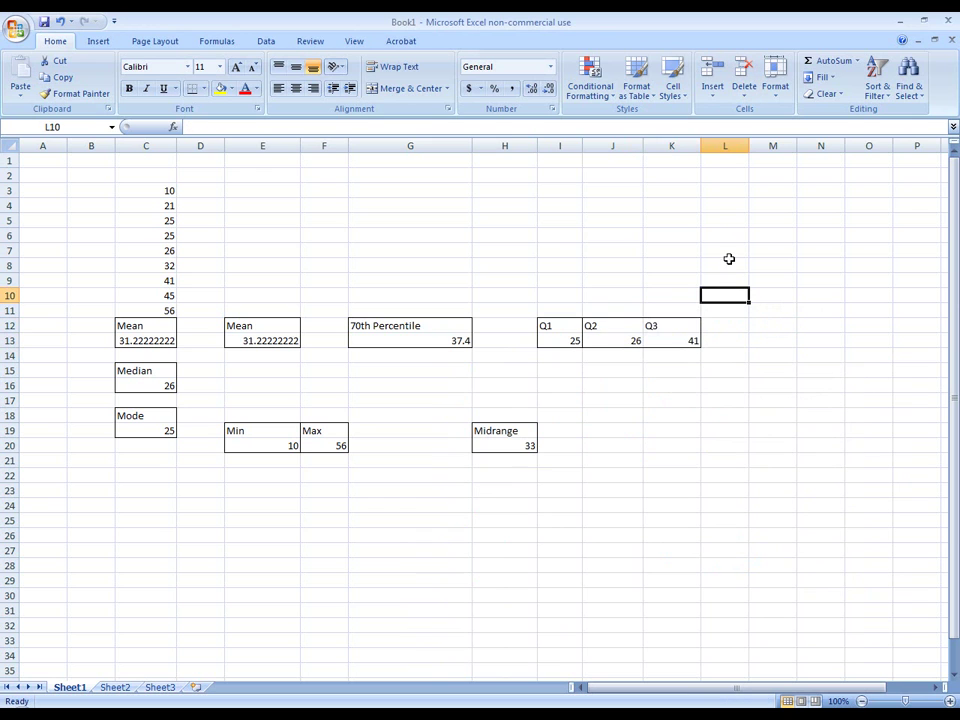